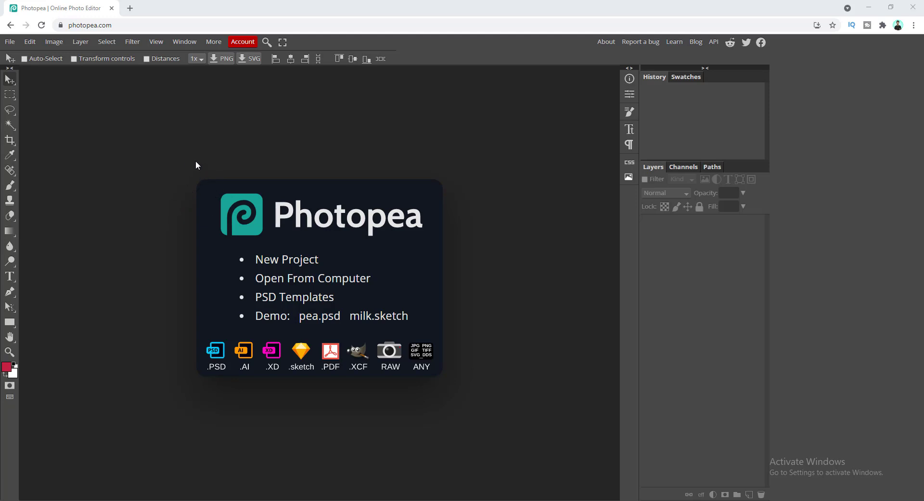
- Start a new project from the Screen > Full HD preset at 300 DPI
click(8, 43)
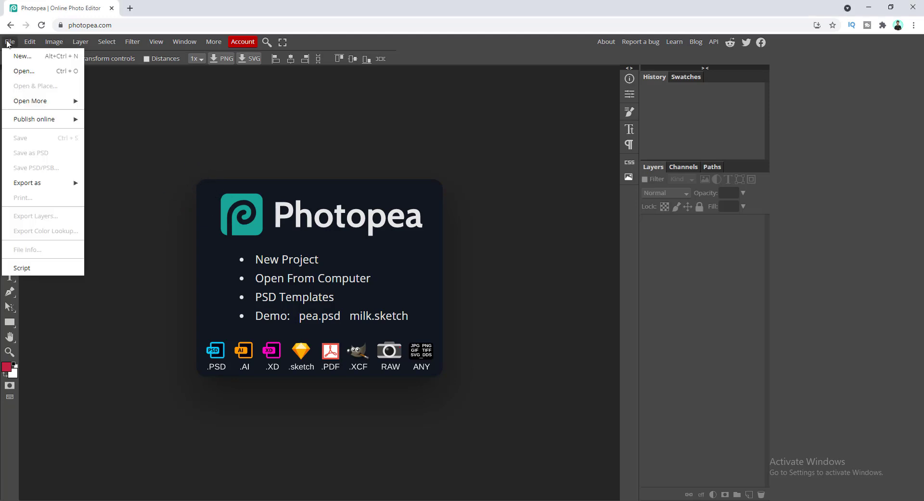
click(21, 56)
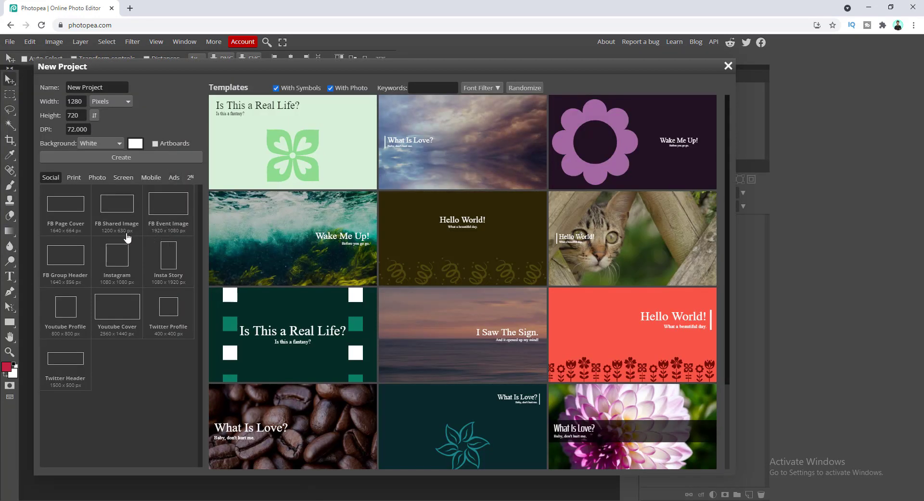
click(123, 178)
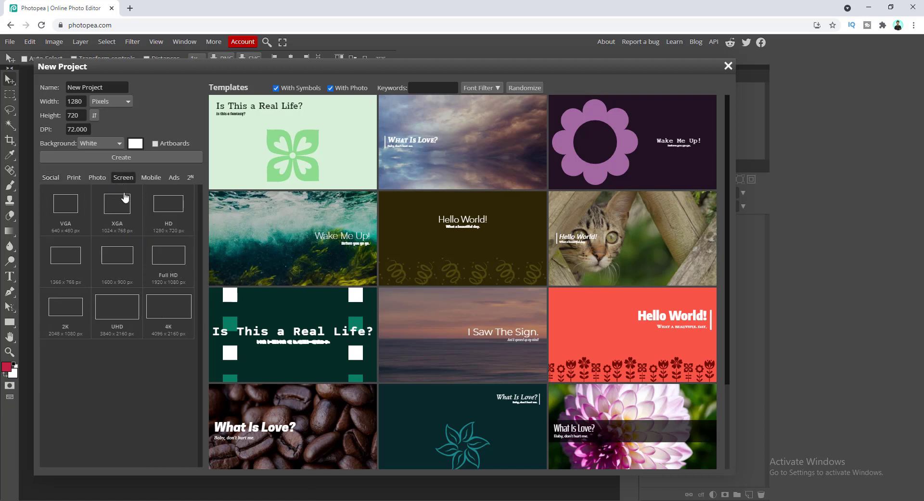
click(166, 258)
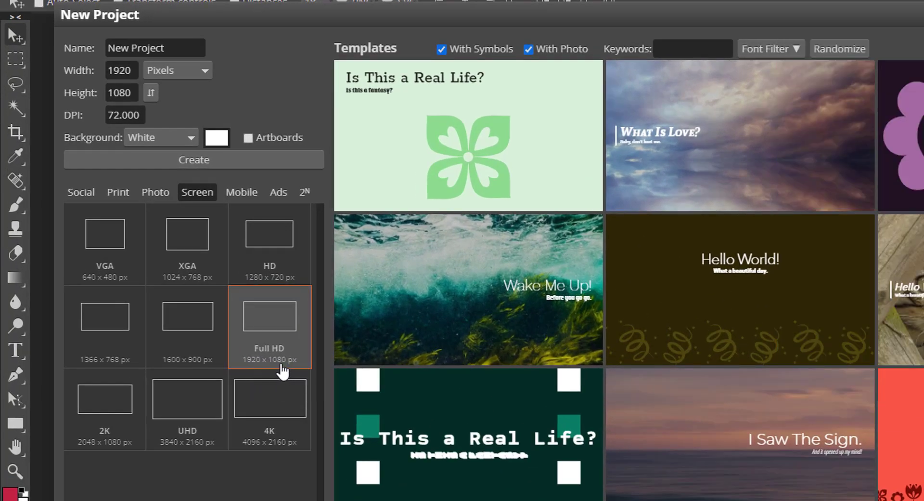
click(117, 116)
text(300)
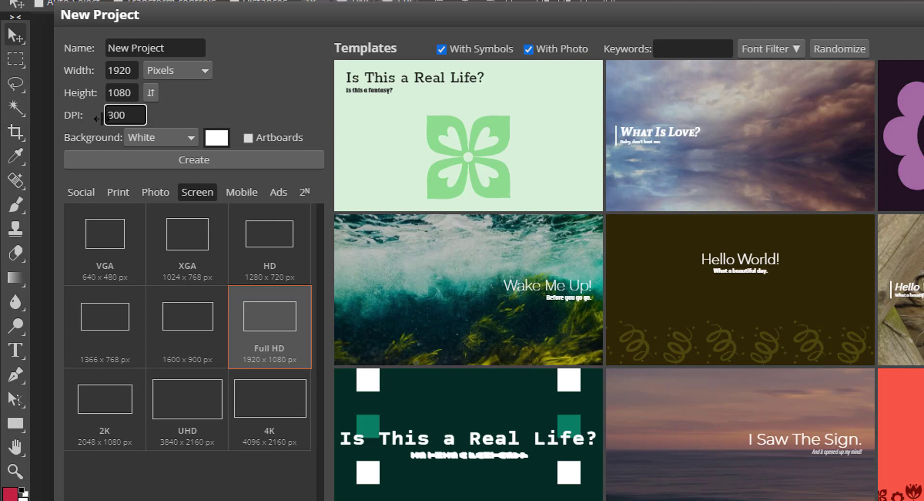
key(Return)
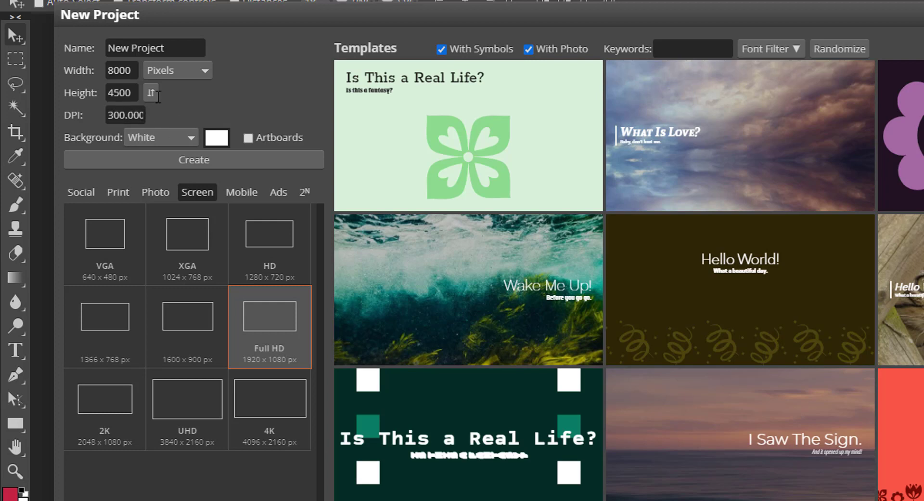
- Restore width 1920 and height 1080 px and create the blank document
click(118, 70)
text(19)
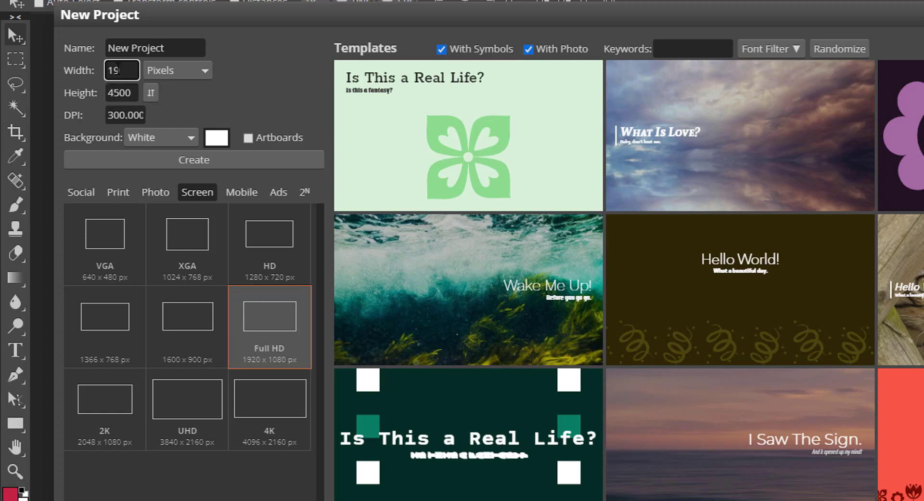
click(115, 92)
text(1080)
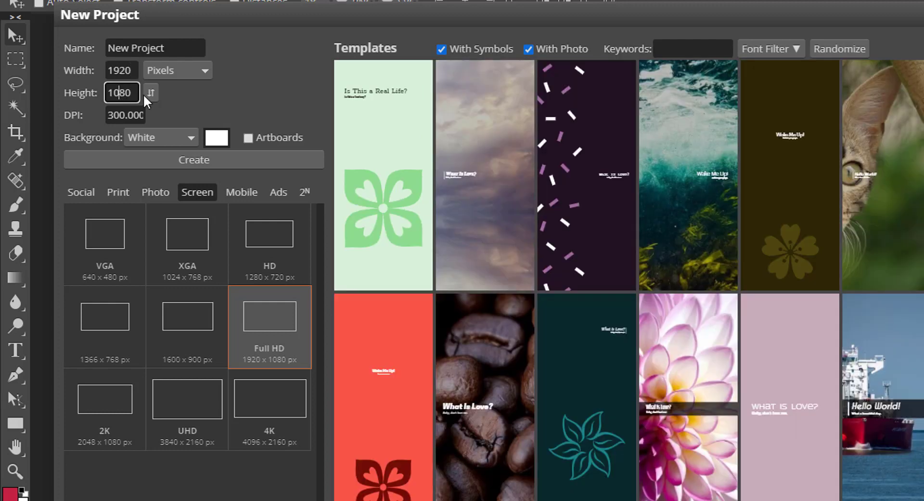
click(180, 102)
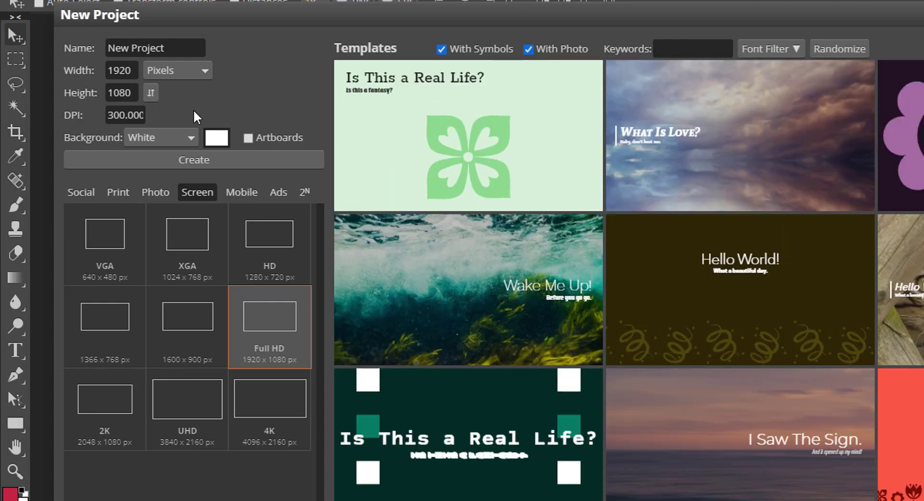
click(186, 160)
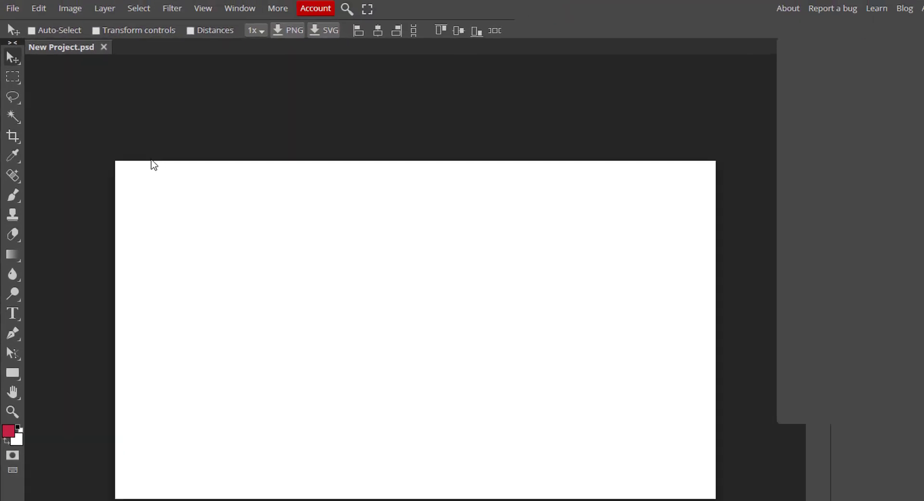
- Add Layer 1 above Background and set the brush foreground to crimson #c32140
key(b)
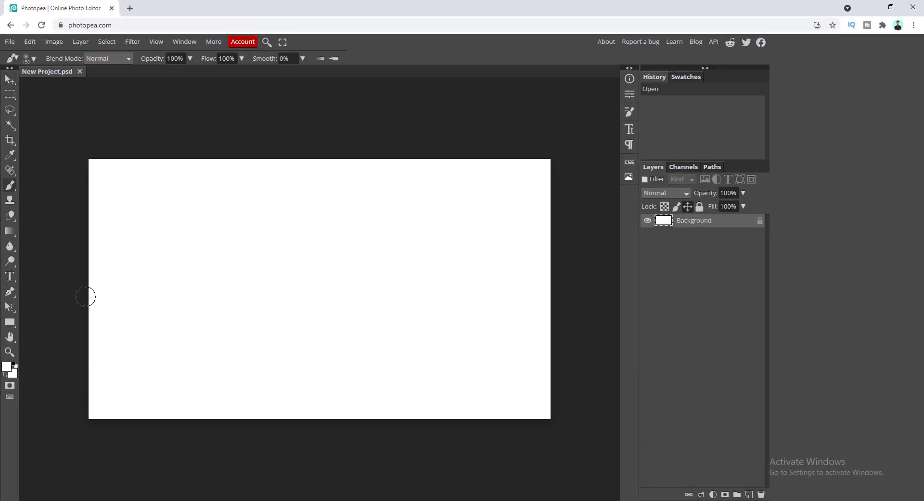
click(748, 494)
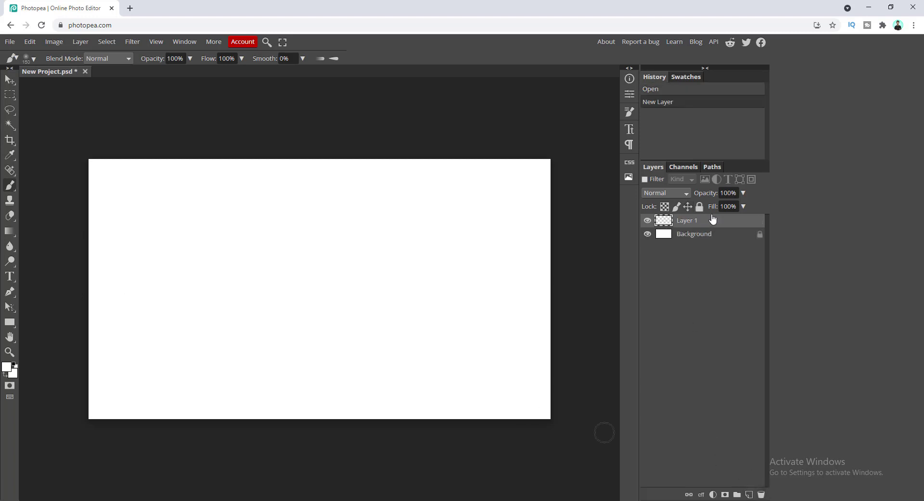
key(v)
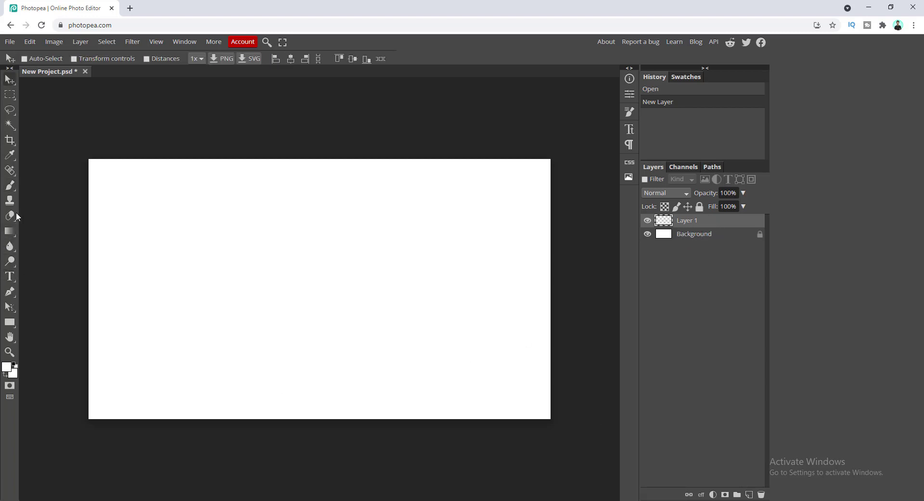
click(9, 187)
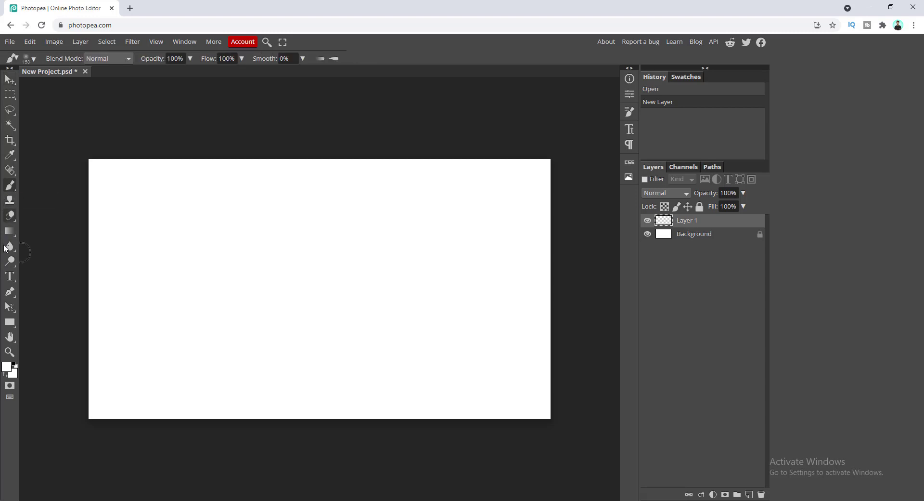
click(5, 367)
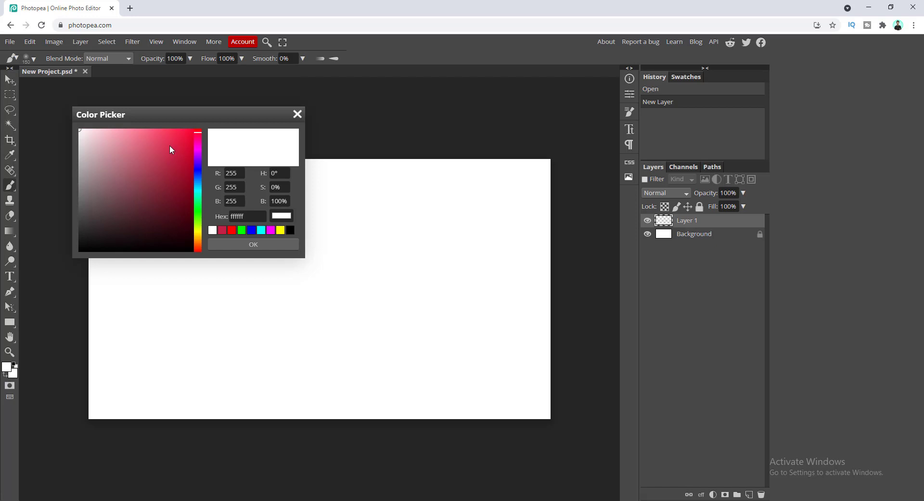
mouse_move(170, 145)
mouse_down()
mouse_move(190, 141)
mouse_move(174, 157)
mouse_up()
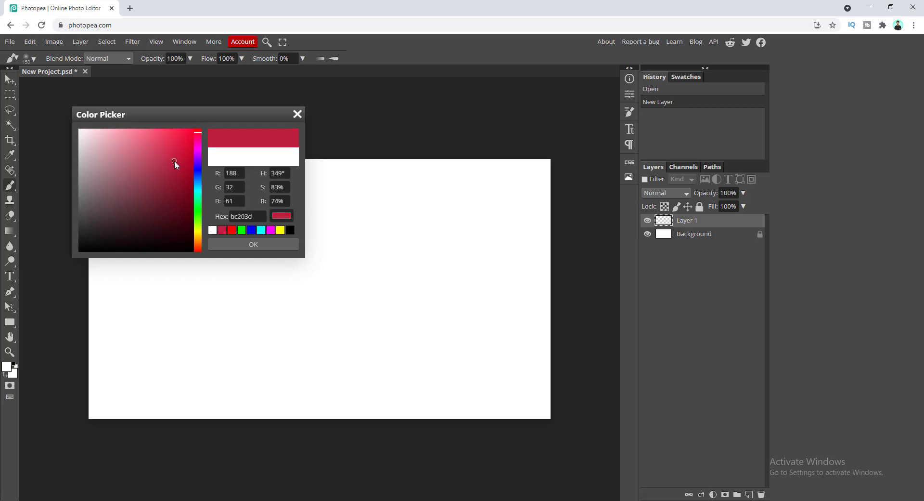
click(237, 242)
click(46, 351)
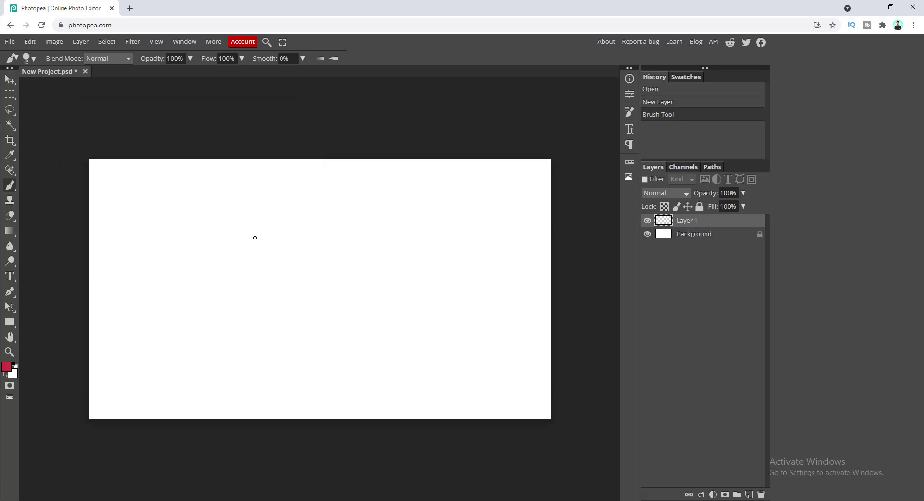
- Set the brush tip to 150 px size with 0% hardness
right_click(254, 186)
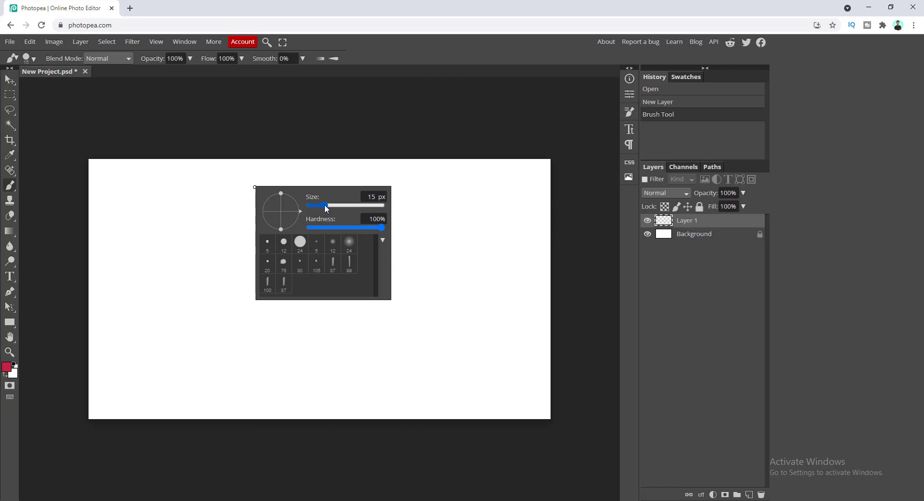
drag(324, 205, 344, 206)
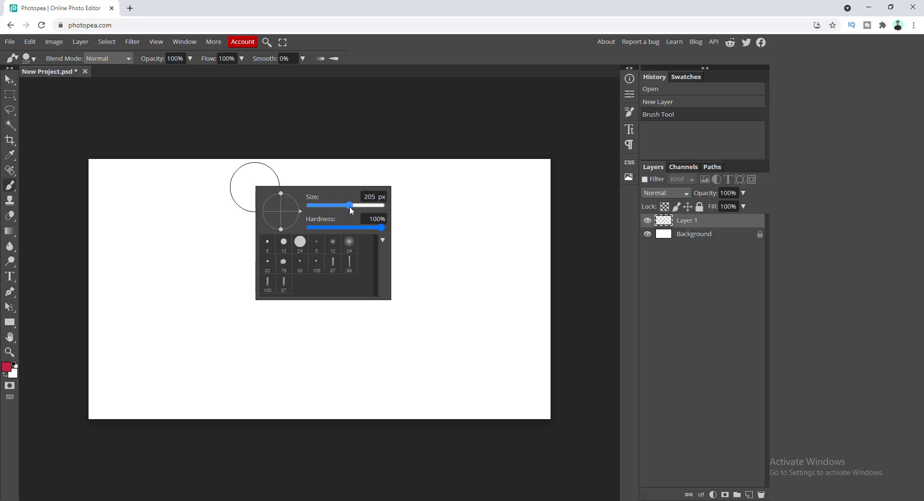
click(366, 196)
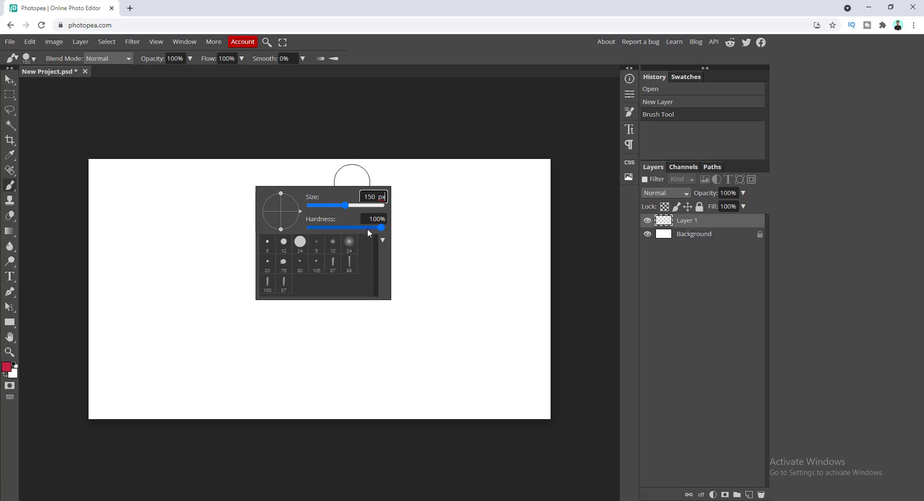
drag(382, 226, 296, 222)
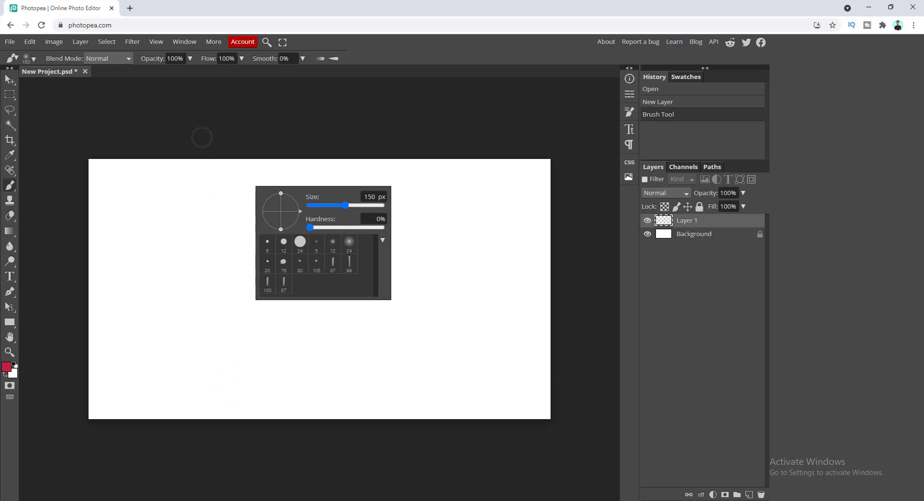
click(192, 124)
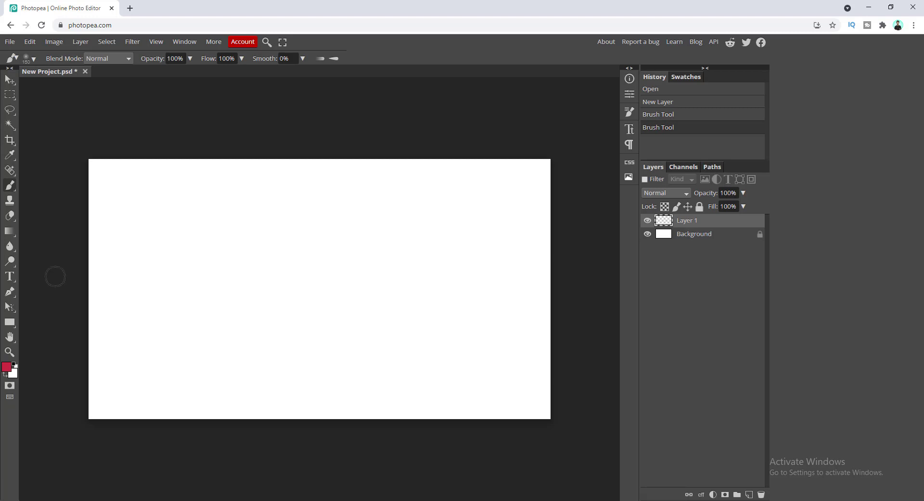
- Undo the stray dab, paint a soft crimson band across the upper-left, and add Layer 2
click(85, 156)
key(ctrl+z)
mouse_move(87, 140)
mouse_down()
mouse_move(107, 266)
mouse_move(101, 346)
mouse_move(134, 178)
mouse_move(145, 270)
mouse_move(145, 252)
mouse_move(178, 289)
mouse_move(137, 166)
mouse_move(159, 207)
mouse_move(209, 245)
mouse_move(227, 336)
mouse_move(260, 284)
mouse_move(298, 298)
mouse_move(380, 298)
mouse_move(350, 289)
mouse_up()
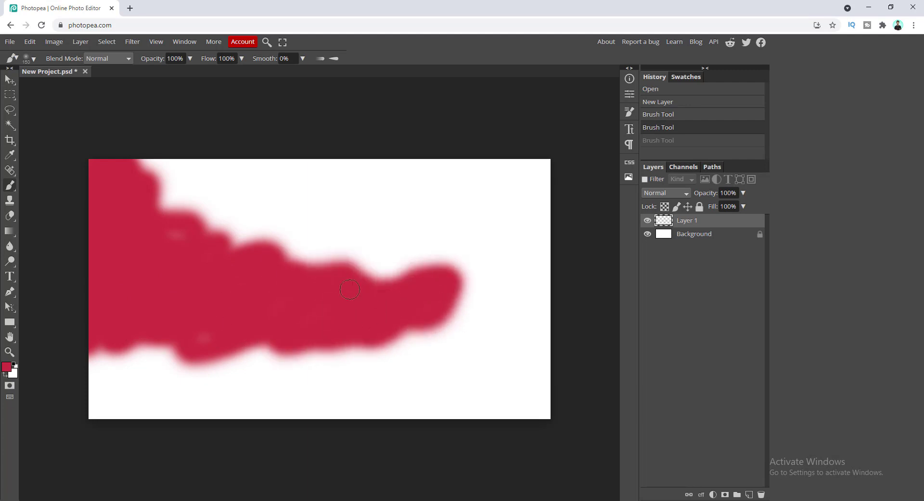
mouse_move(183, 322)
mouse_down()
mouse_move(230, 274)
mouse_move(179, 271)
mouse_move(174, 242)
mouse_up()
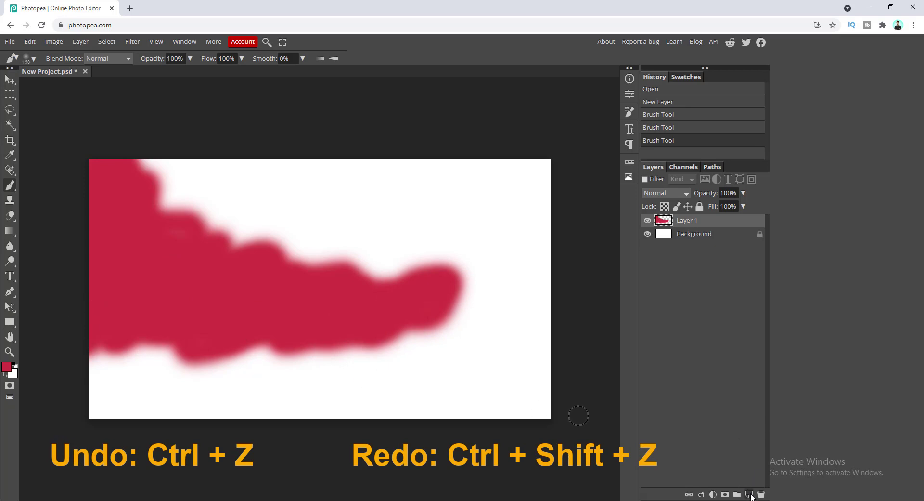
click(749, 495)
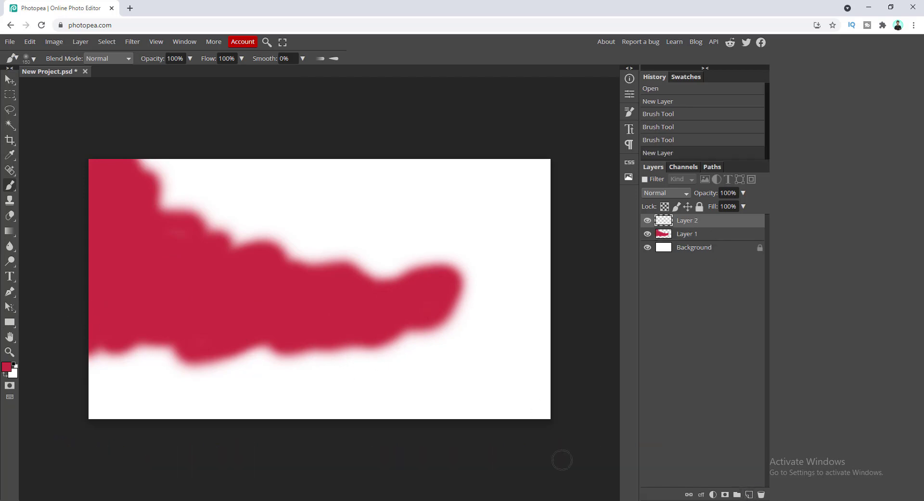
- Switch the painting colour to blue and paint soft patches across the top middle
click(6, 367)
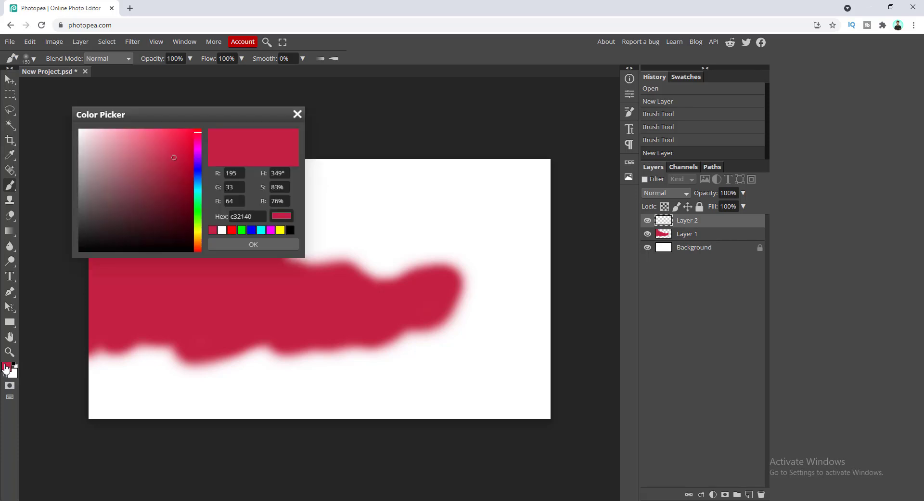
click(198, 185)
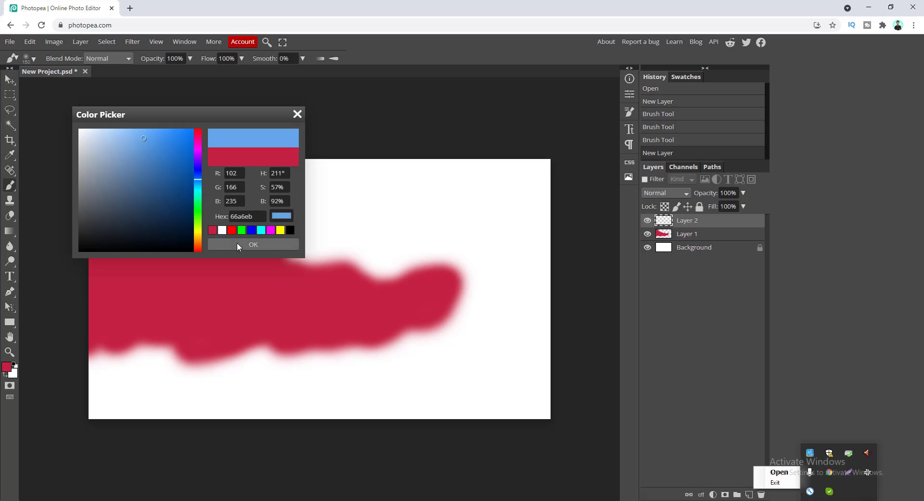
click(238, 244)
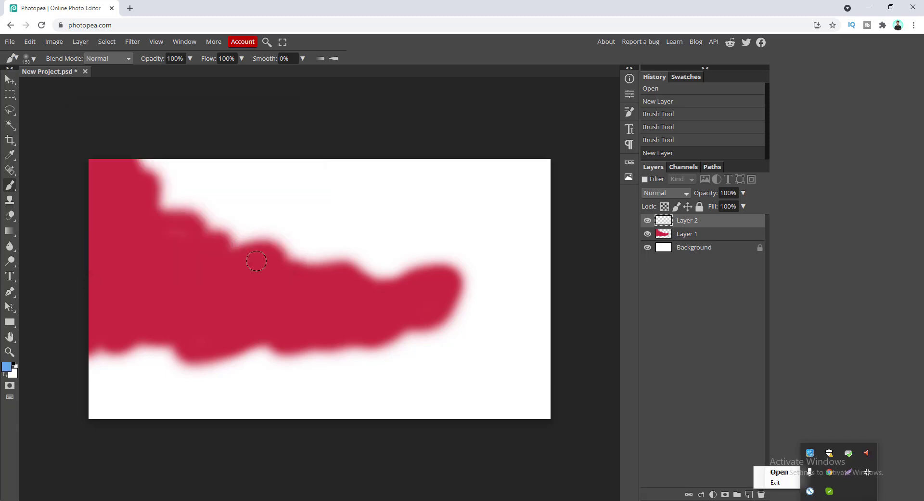
mouse_move(312, 172)
mouse_down()
mouse_move(341, 186)
mouse_move(310, 223)
mouse_move(301, 186)
mouse_move(300, 238)
mouse_up()
mouse_move(369, 166)
mouse_down()
mouse_move(462, 200)
mouse_move(409, 244)
mouse_move(431, 252)
mouse_move(307, 219)
mouse_move(304, 246)
mouse_move(388, 262)
mouse_move(395, 211)
mouse_move(262, 174)
mouse_up()
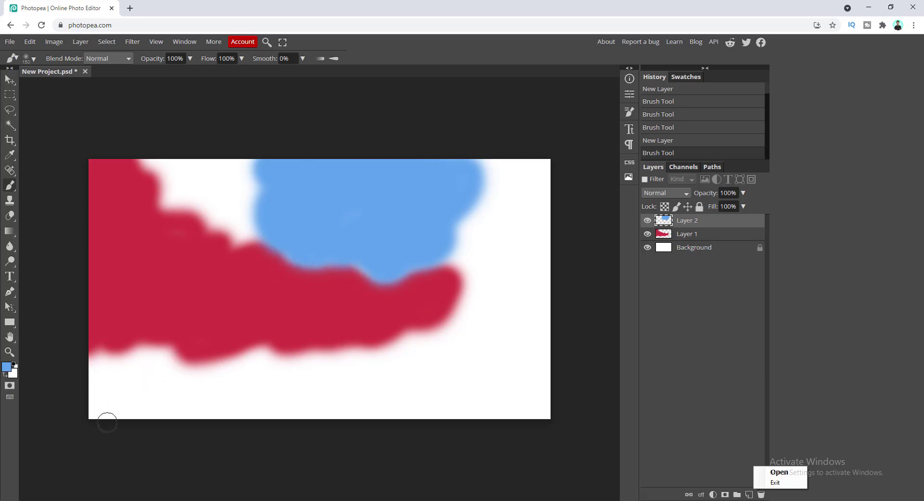
- Paint blue into the bottom-left corner and add Layer 3
mouse_move(94, 409)
mouse_down()
mouse_move(108, 390)
mouse_move(95, 392)
mouse_move(132, 406)
mouse_move(118, 380)
mouse_move(139, 365)
mouse_move(172, 392)
mouse_move(161, 373)
mouse_move(248, 409)
mouse_up()
mouse_move(207, 380)
mouse_down()
mouse_move(114, 367)
mouse_move(156, 398)
mouse_up()
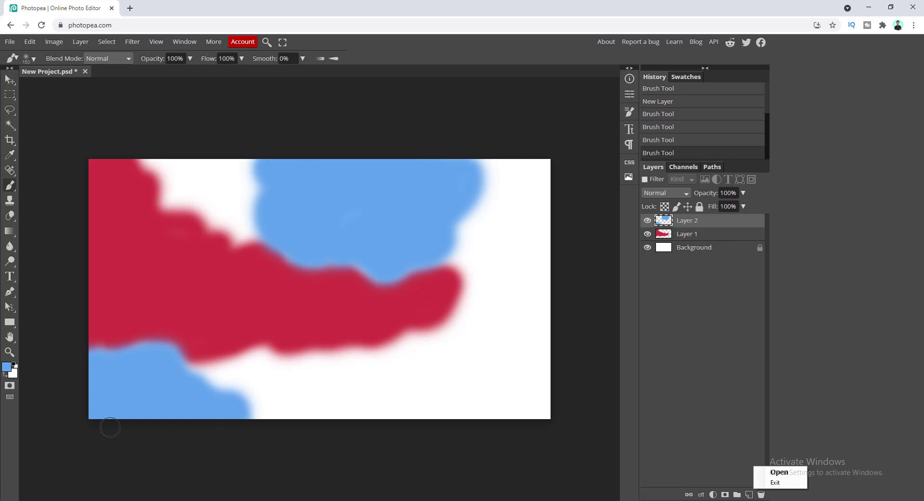
key(ctrl+z)
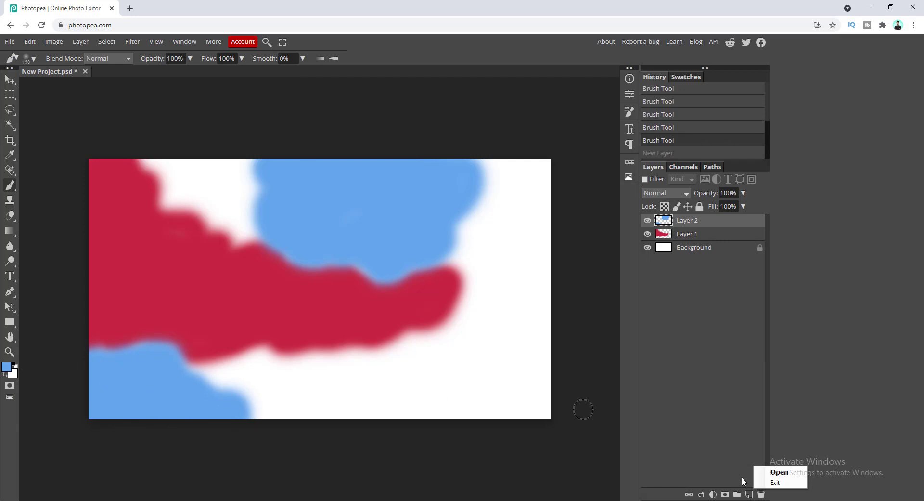
click(747, 495)
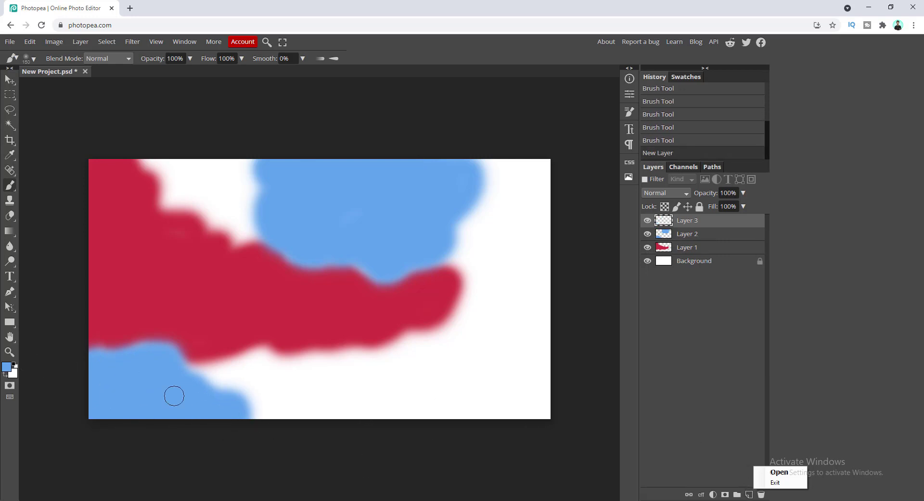
- Paint deep yellow into the upper-left gap and along the bottom, then add Layer 4
click(6, 368)
click(198, 230)
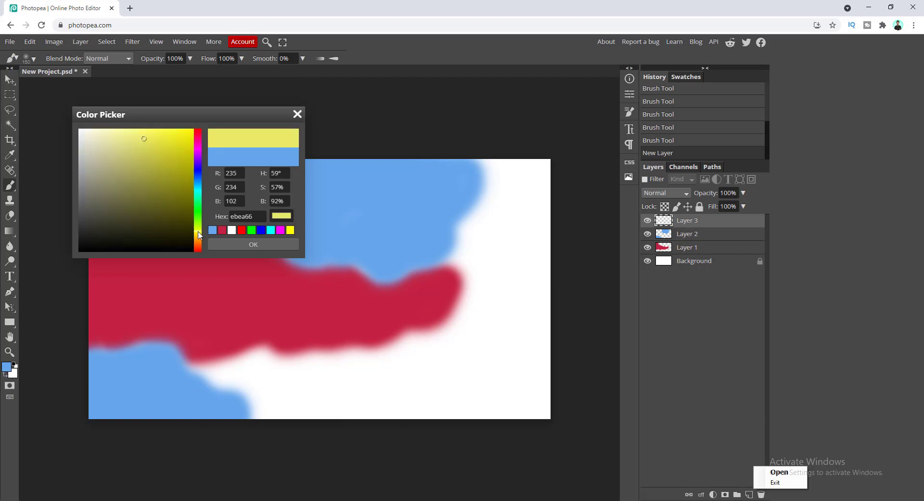
click(182, 140)
click(247, 244)
mouse_move(150, 154)
mouse_down()
mouse_move(171, 159)
mouse_move(173, 173)
mouse_move(219, 174)
mouse_move(239, 223)
mouse_move(183, 212)
mouse_up()
mouse_move(229, 378)
mouse_down()
mouse_move(312, 380)
mouse_move(295, 362)
mouse_move(312, 399)
mouse_move(417, 388)
mouse_move(409, 357)
mouse_move(481, 414)
mouse_up()
mouse_move(236, 404)
mouse_down()
mouse_move(207, 413)
mouse_move(268, 394)
mouse_up()
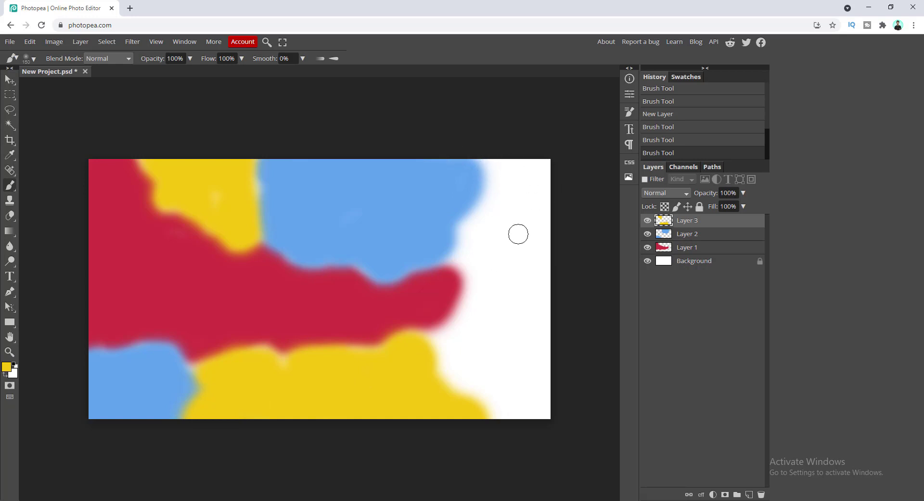
click(749, 493)
click(6, 367)
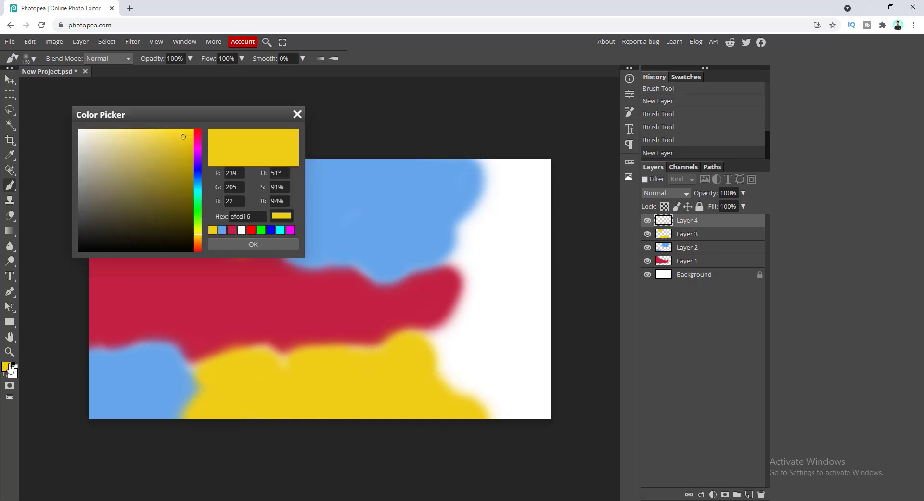
- Paint navy 282b88 into the top-right and bottom-left corners on Layer 4
click(195, 168)
click(159, 186)
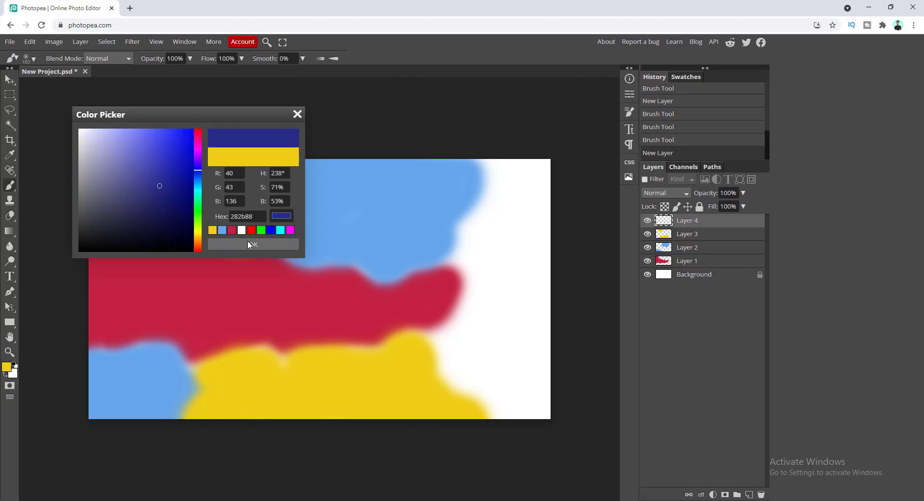
click(248, 240)
mouse_move(471, 162)
mouse_down()
mouse_move(492, 176)
mouse_move(543, 155)
mouse_move(528, 189)
mouse_move(542, 243)
mouse_move(518, 214)
mouse_move(493, 206)
mouse_move(503, 196)
mouse_move(458, 253)
mouse_move(486, 188)
mouse_move(537, 256)
mouse_move(529, 173)
mouse_up()
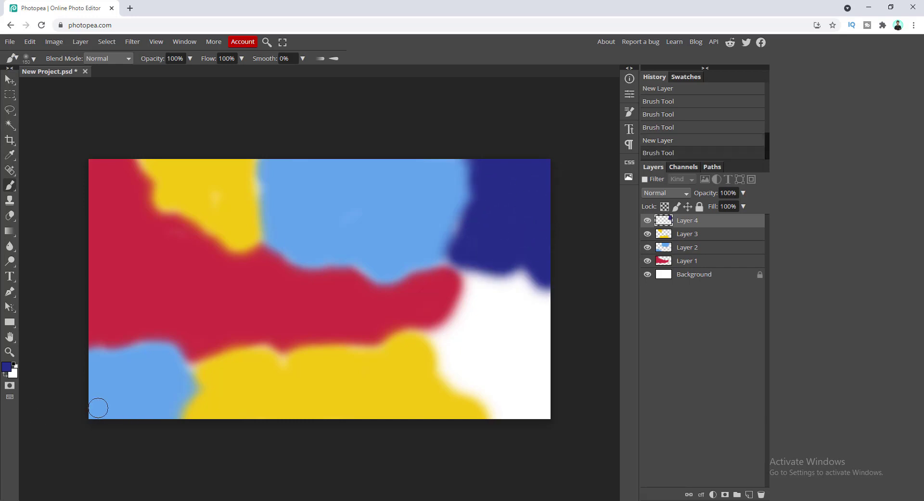
mouse_move(96, 406)
mouse_down()
mouse_move(116, 371)
mouse_move(151, 412)
mouse_move(186, 412)
mouse_up()
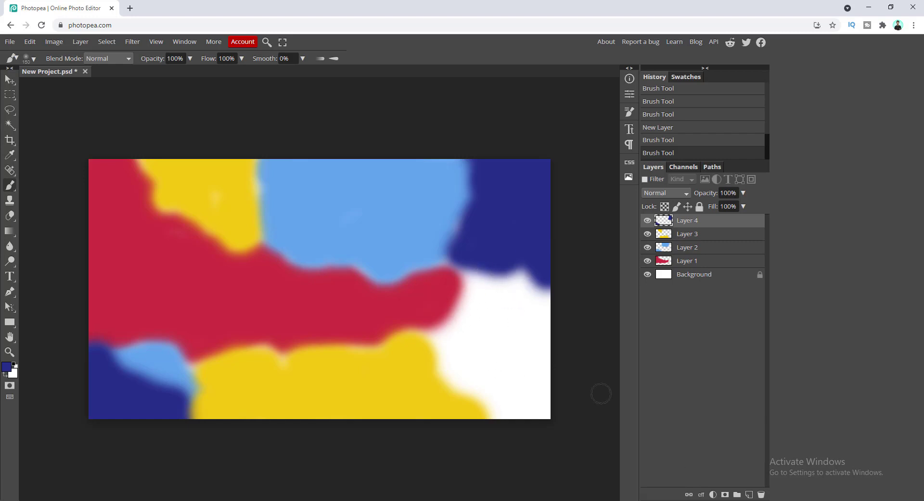
- On new Layer 5, paint dark red b41e18 along the right edge and top-left corner
click(749, 495)
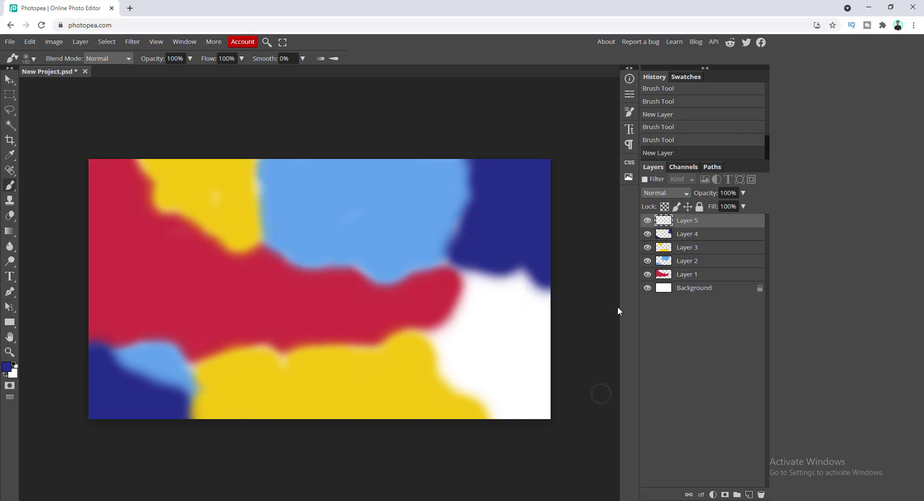
click(7, 367)
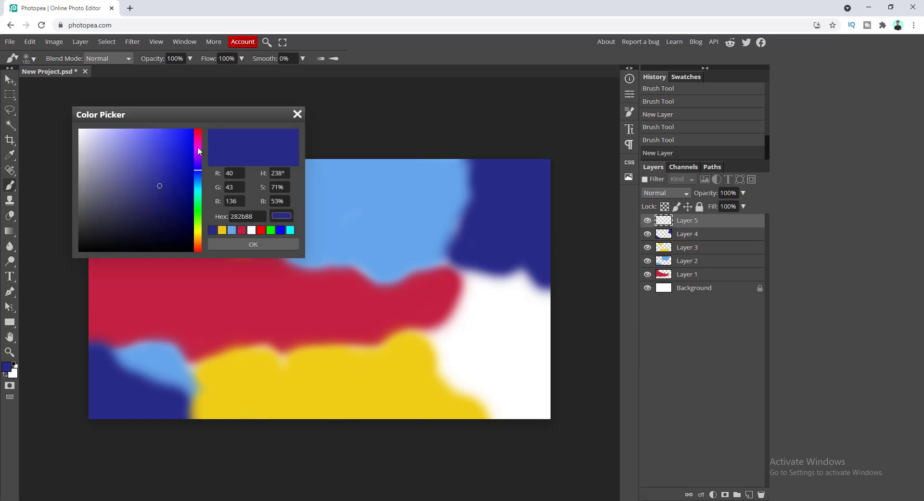
drag(197, 146, 198, 119)
click(178, 164)
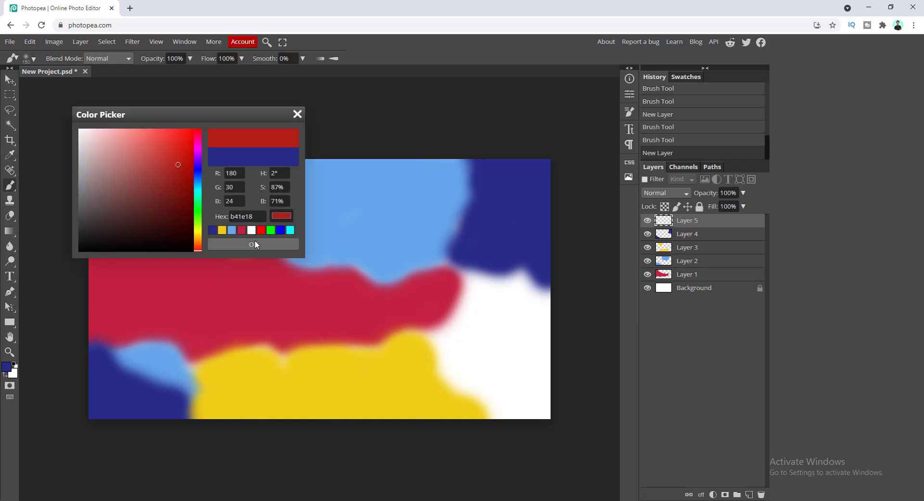
click(255, 244)
mouse_move(481, 318)
mouse_down()
mouse_move(474, 275)
mouse_move(487, 302)
mouse_move(527, 289)
mouse_move(539, 312)
mouse_move(495, 404)
mouse_move(462, 334)
mouse_move(491, 347)
mouse_move(462, 400)
mouse_move(465, 350)
mouse_up()
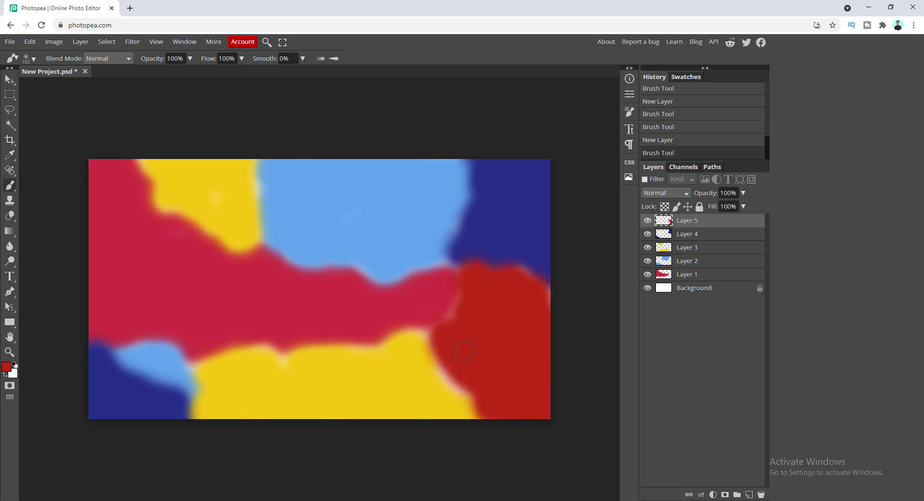
click(550, 302)
mouse_move(130, 140)
mouse_down()
mouse_move(79, 176)
mouse_move(93, 206)
mouse_up()
drag(100, 170, 97, 168)
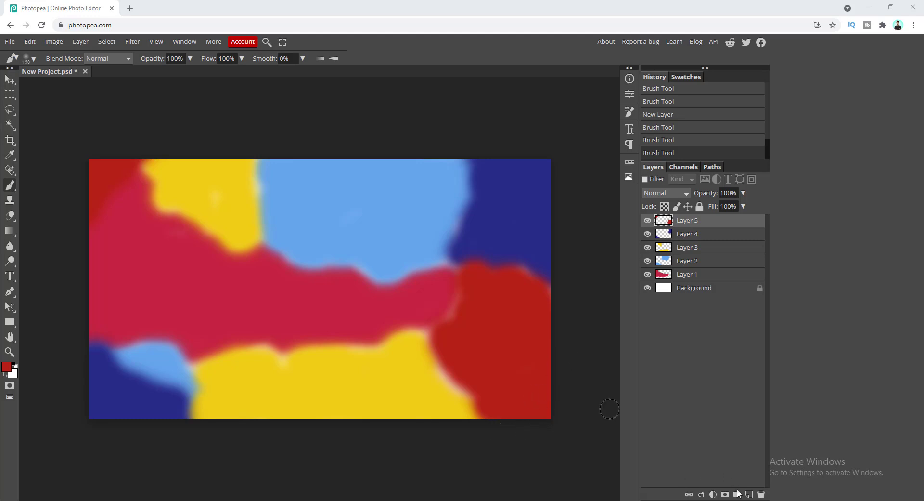
- Add Layer 6 and paint orange-red b44518 into the bottom-right corner and up the right edge
click(749, 494)
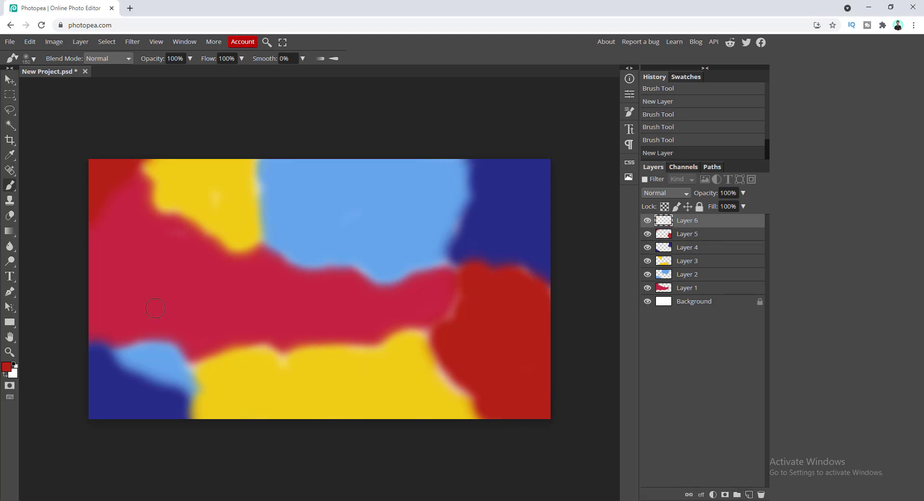
click(7, 367)
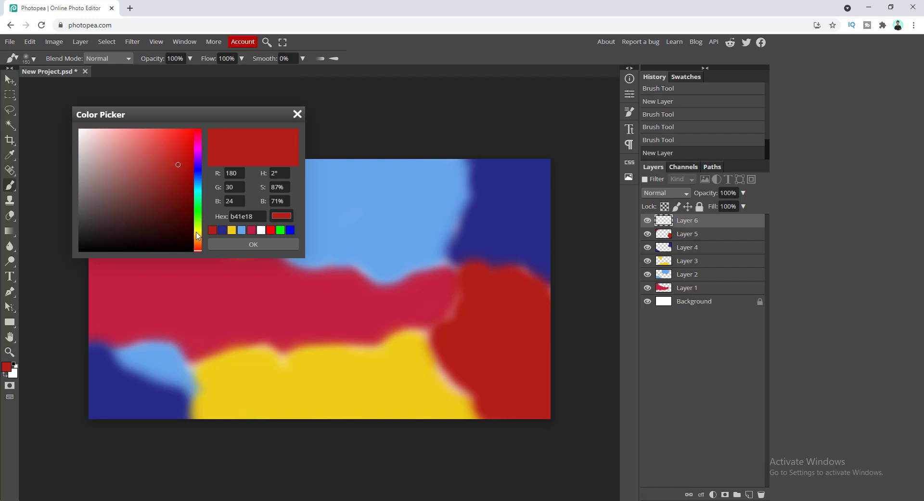
drag(197, 244, 196, 246)
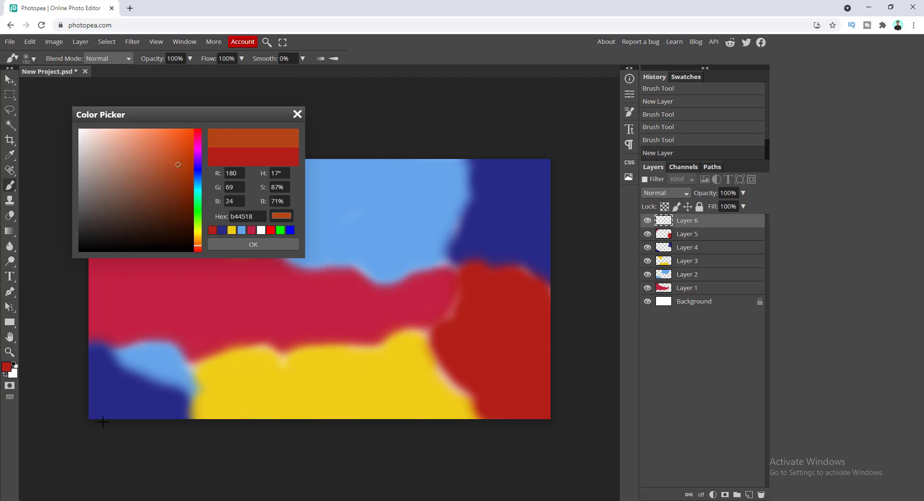
click(251, 243)
drag(510, 400, 530, 414)
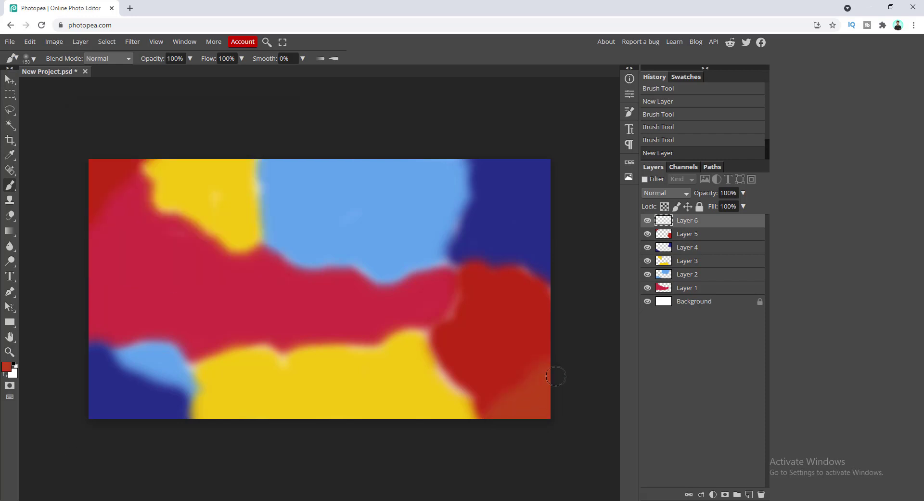
mouse_move(555, 376)
mouse_down()
mouse_move(526, 420)
mouse_move(524, 409)
mouse_move(552, 386)
mouse_up()
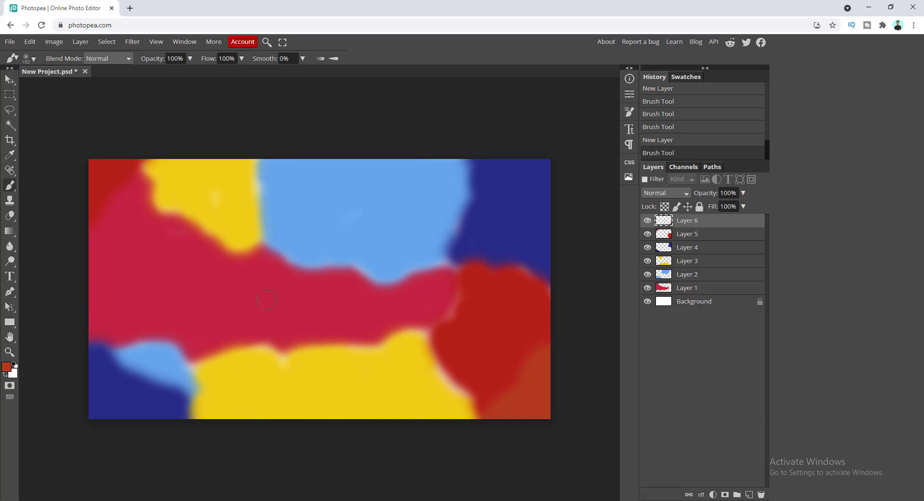
- Apply a 150 px radius Gaussian Blur to Layer 1
click(693, 290)
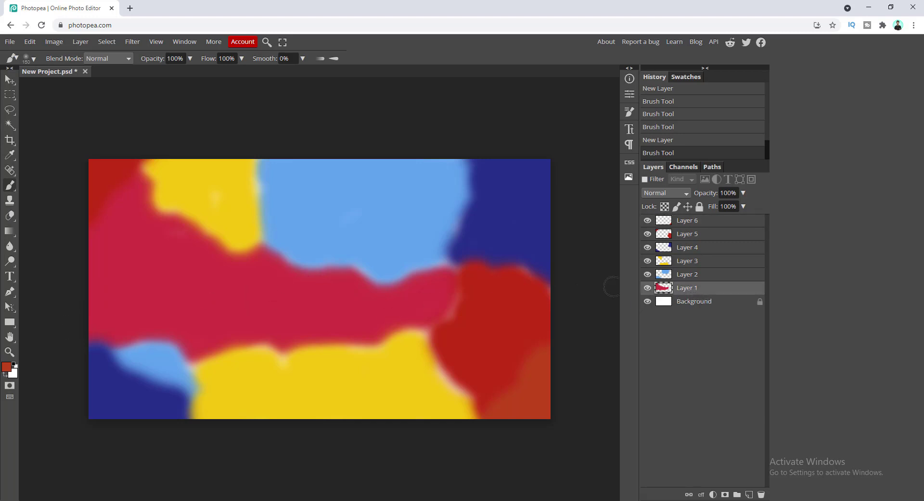
click(130, 44)
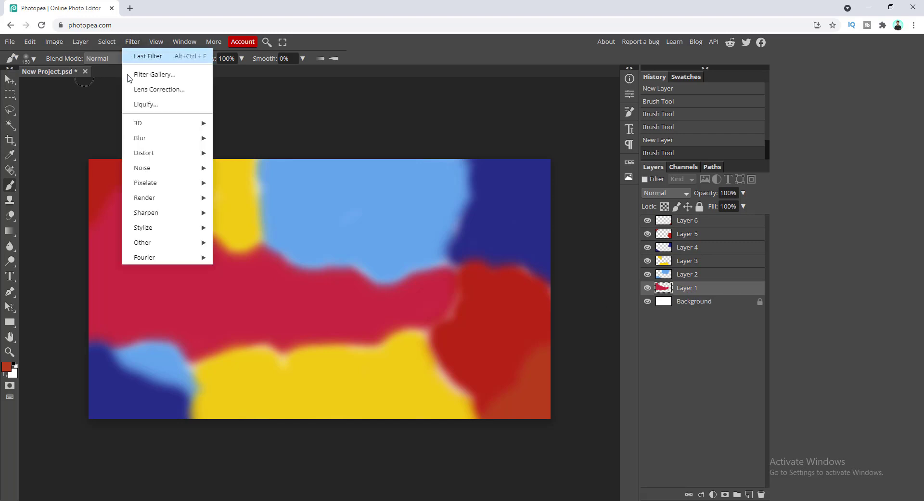
mouse_move(146, 141)
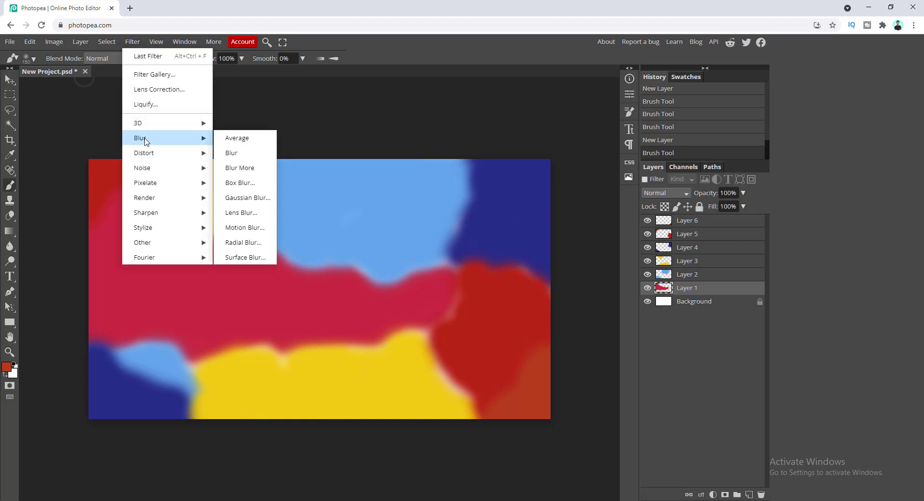
click(237, 199)
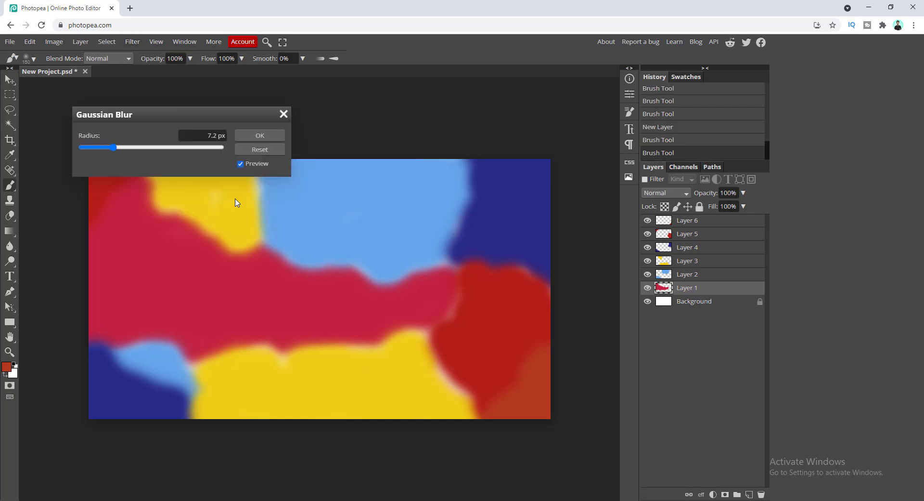
drag(113, 148, 190, 147)
click(205, 135)
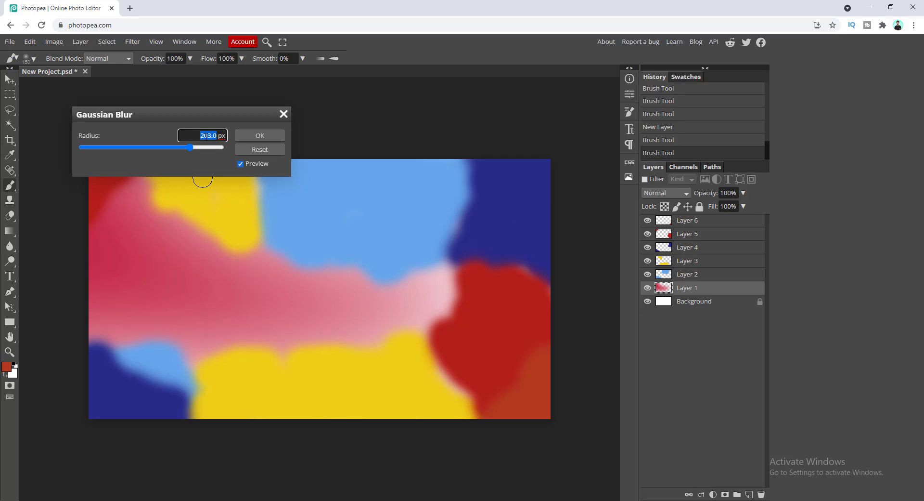
text(150)
key(Return)
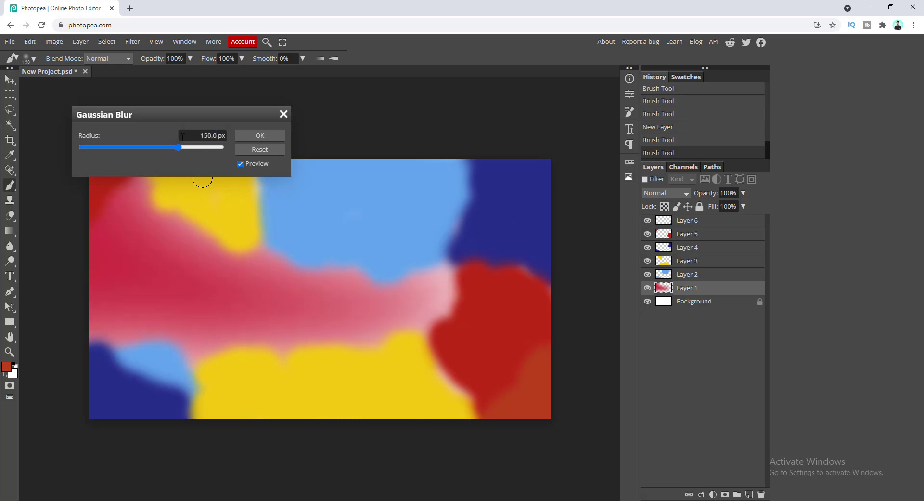
click(252, 135)
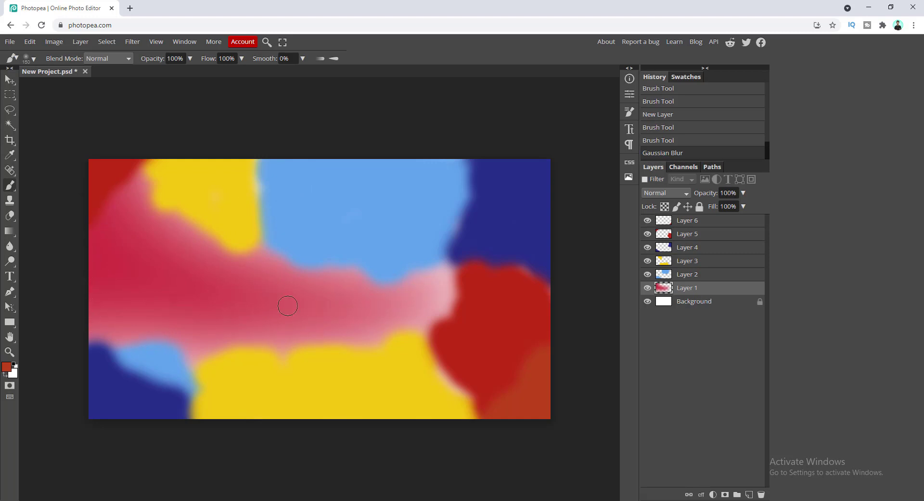
- Apply a 150 px Gaussian Blur to Layer 2
click(691, 278)
click(131, 41)
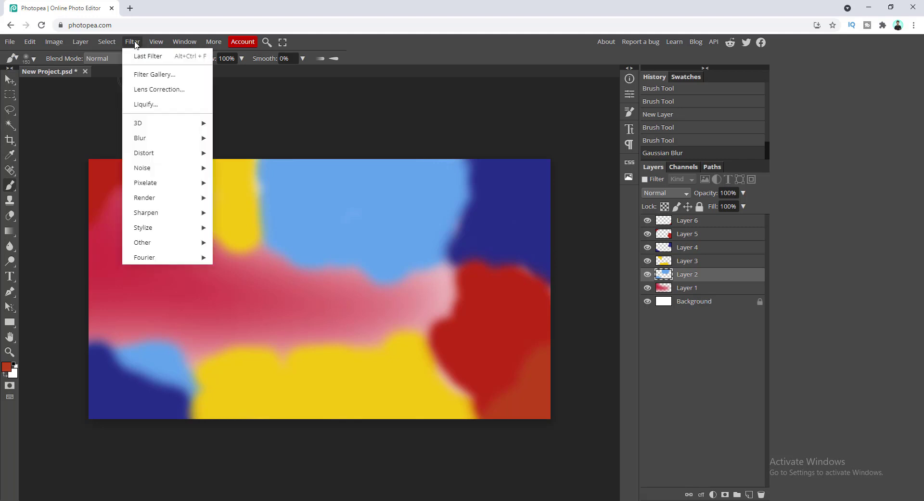
mouse_move(145, 138)
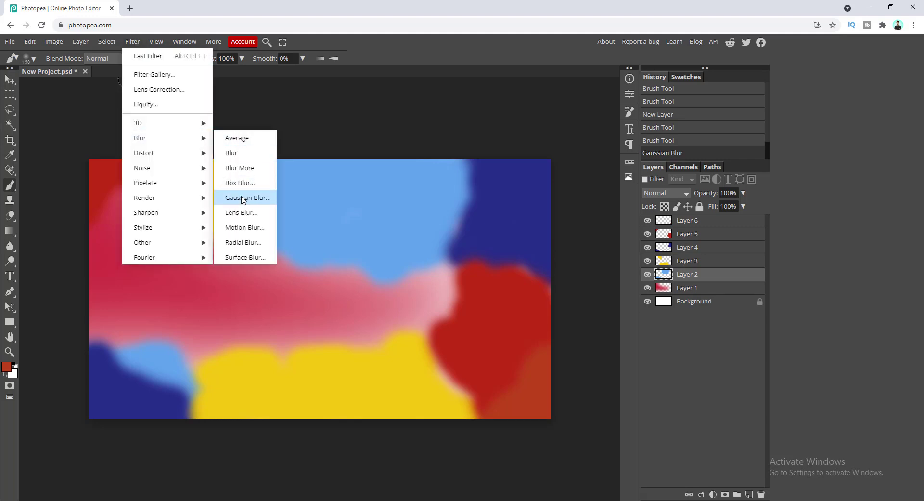
click(244, 199)
click(206, 136)
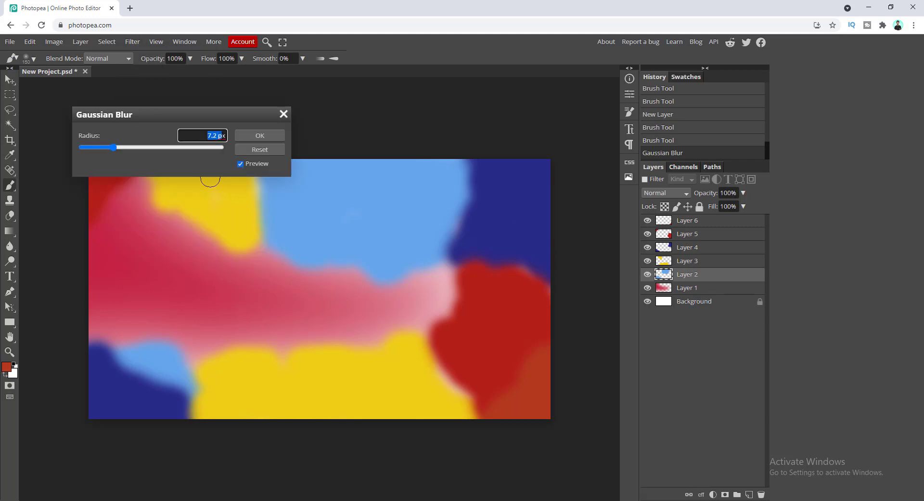
text(150)
click(259, 134)
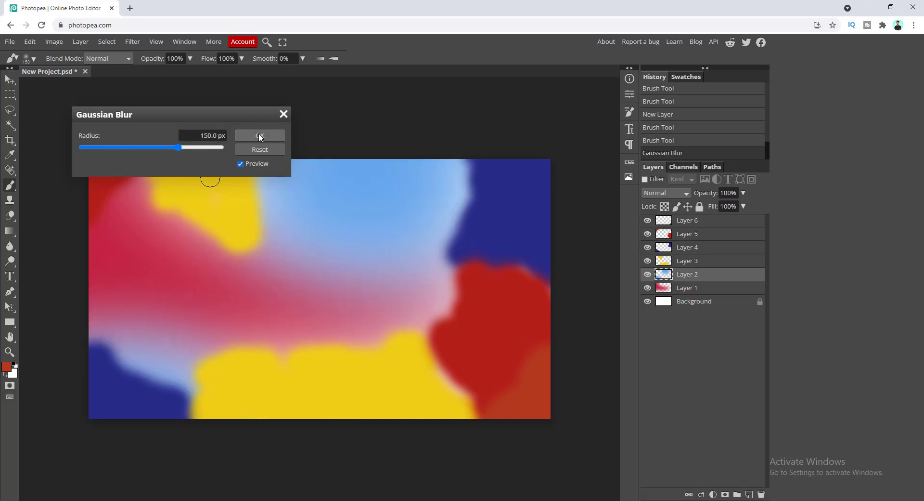
click(259, 136)
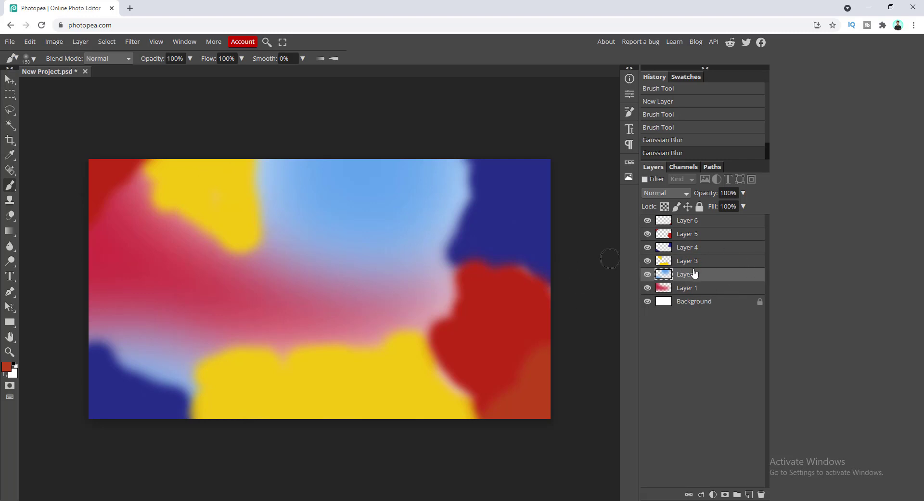
- Repeat the 150 px Gaussian Blur on the higher colour layers through Layer 6 with Ctrl+Alt+F
click(687, 247)
key(ctrl+alt+f)
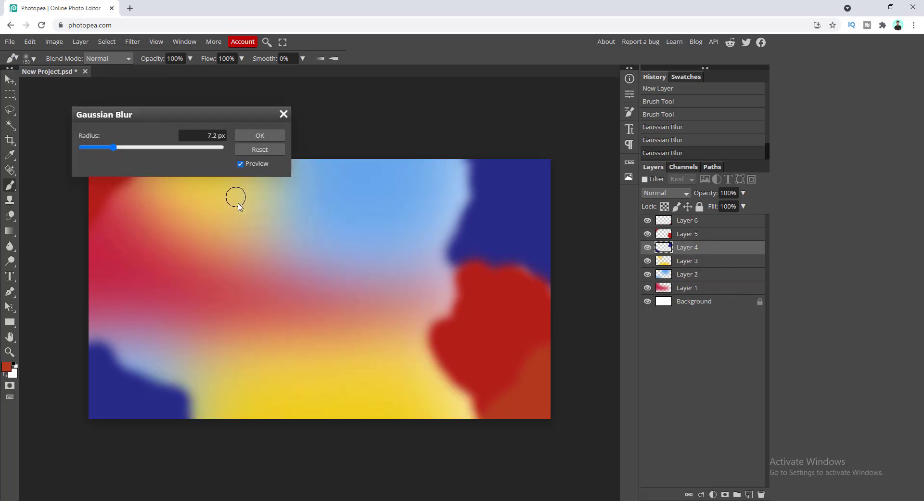
key(Return)
key(alt+bracketright)
key(ctrl+alt+f)
key(Return)
key(alt+bracketright)
key(ctrl+alt+f)
click(206, 136)
text(150)
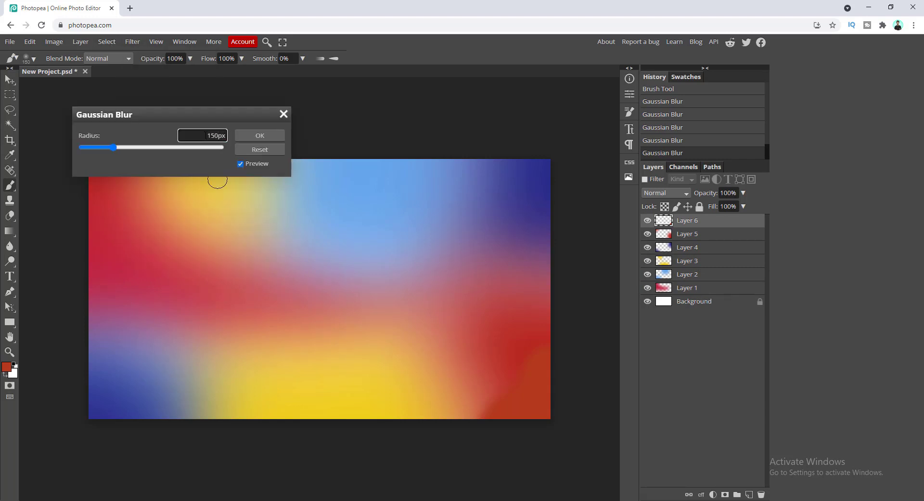
key(Return)
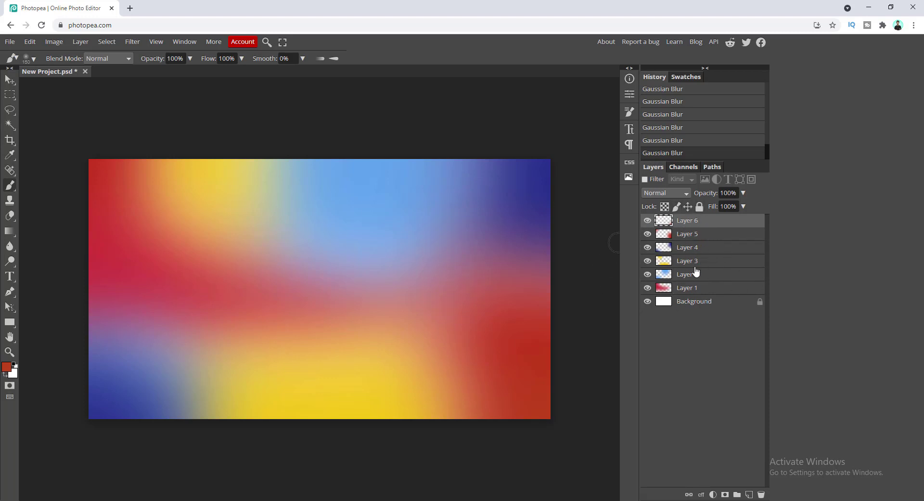
- Duplicate the six colour layers, Layers 1–6
click(696, 289)
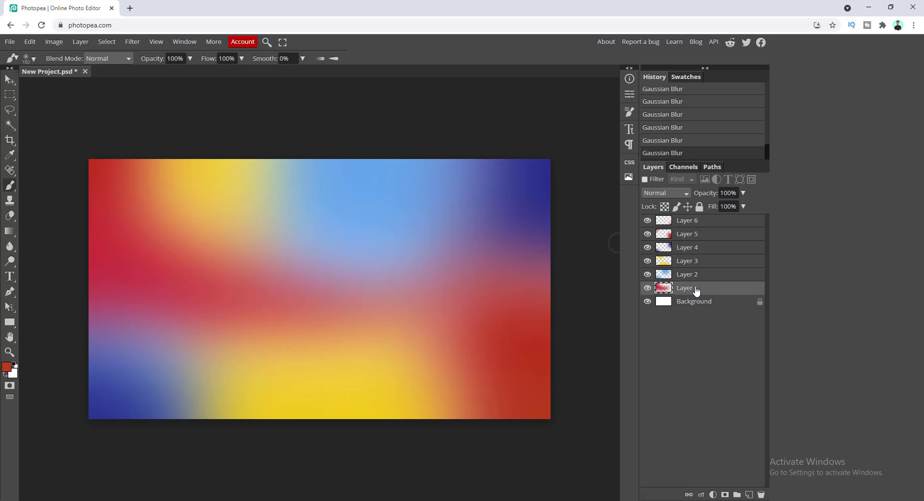
shift+click(695, 221)
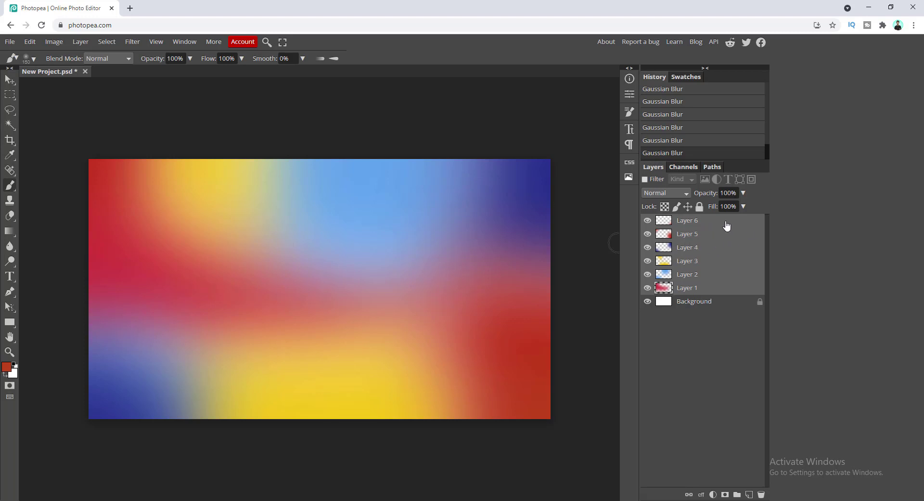
drag(726, 227, 750, 494)
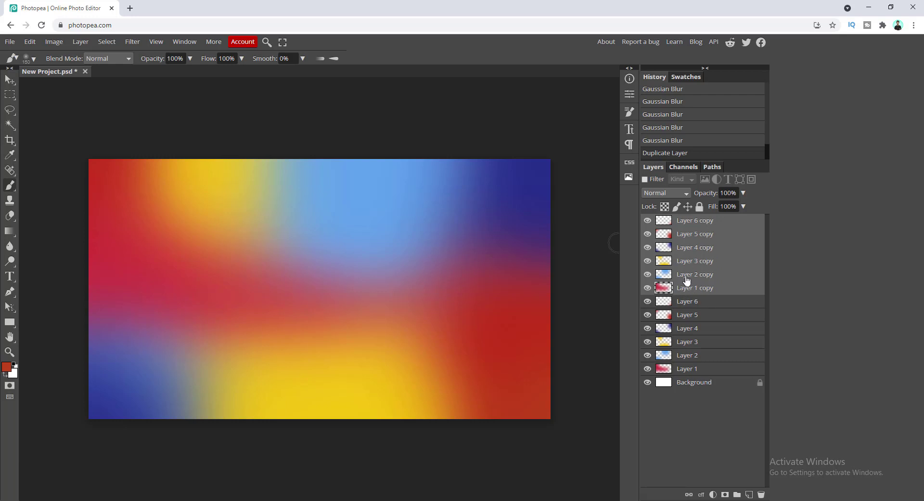
- Apply a 150 px Gaussian Blur to Layer 1 copy and Layer 2 copy
click(712, 305)
click(708, 289)
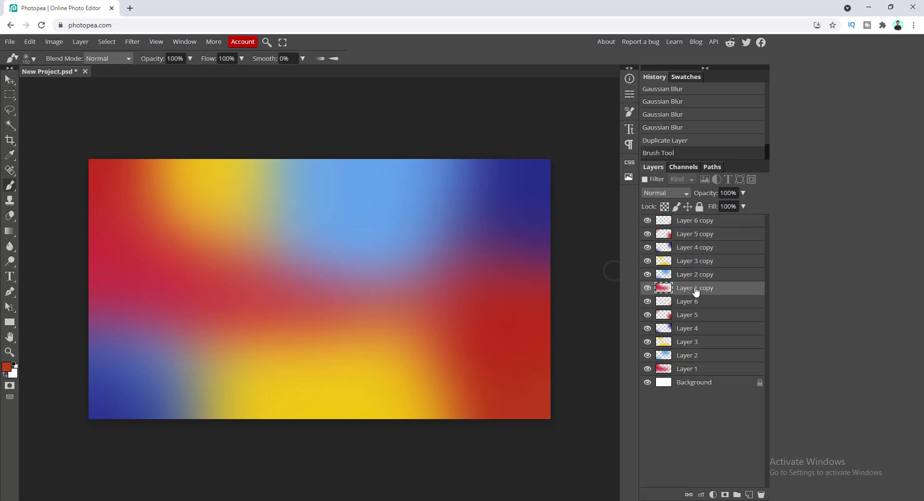
click(136, 42)
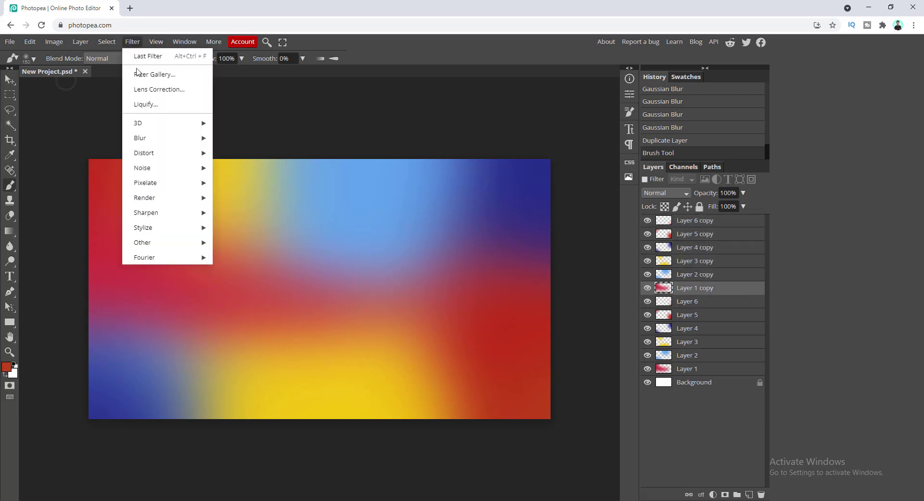
mouse_move(150, 138)
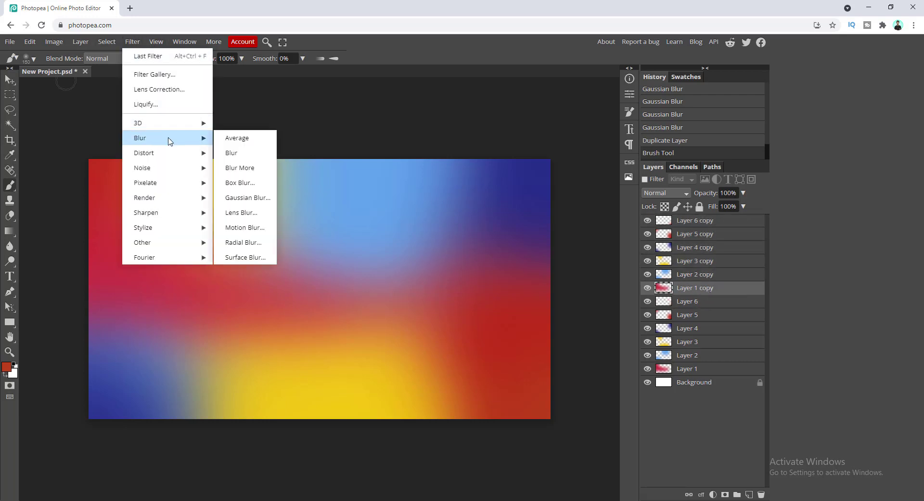
click(238, 204)
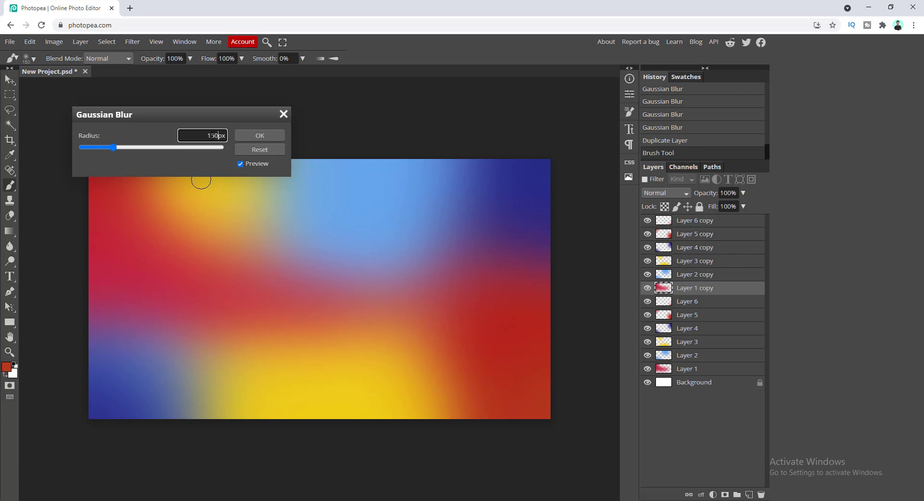
click(257, 136)
click(693, 274)
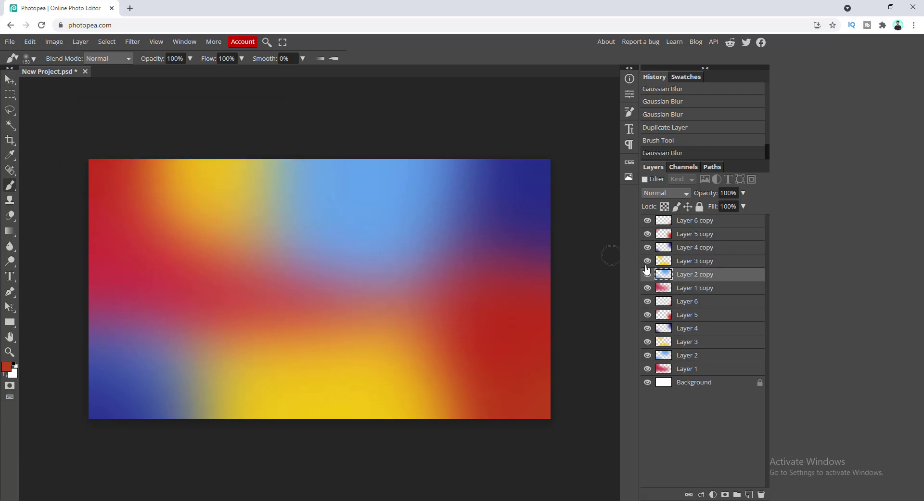
click(133, 41)
mouse_move(144, 138)
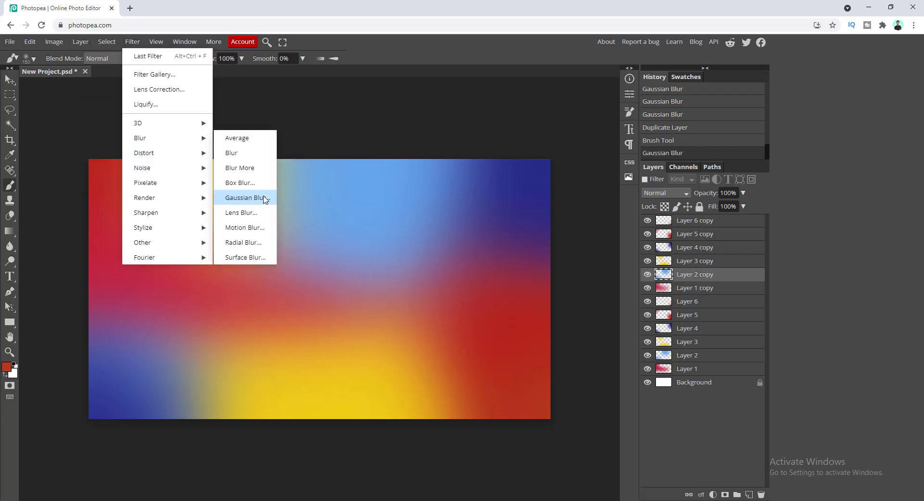
click(264, 200)
click(258, 136)
- Blur Layer 3 through Layer 6 copies with the same 150 px Gaussian Blur
click(693, 261)
click(133, 42)
click(245, 197)
click(255, 137)
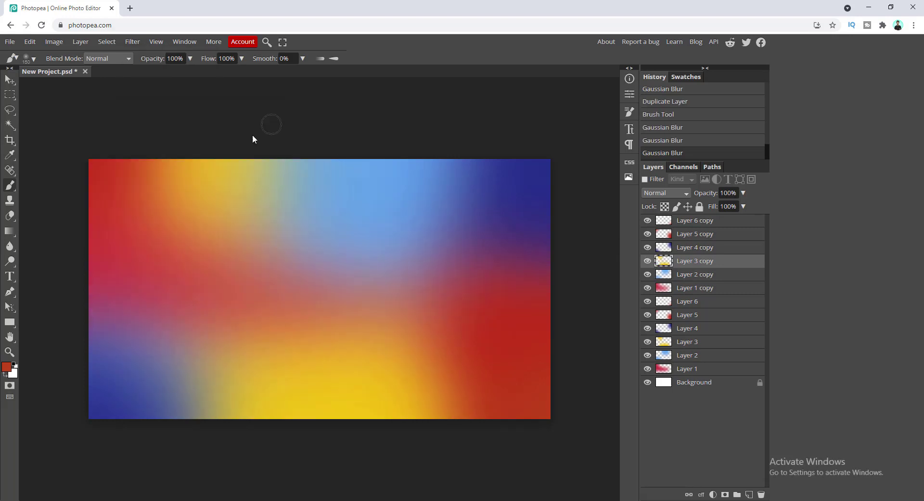
click(693, 247)
click(246, 197)
click(255, 136)
click(693, 233)
click(246, 198)
click(255, 136)
click(693, 219)
click(246, 198)
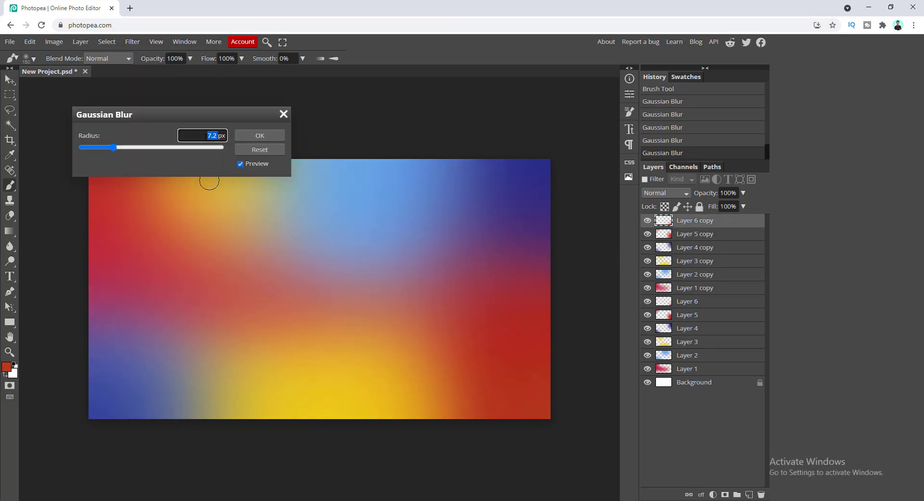
key(Return)
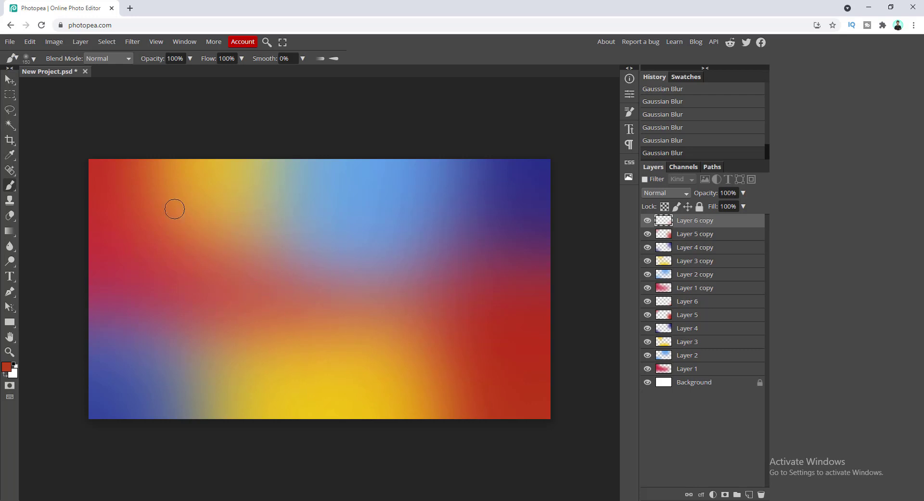
- Add 1% noise to Layer 1 with the Add Noise filter
click(699, 370)
click(132, 41)
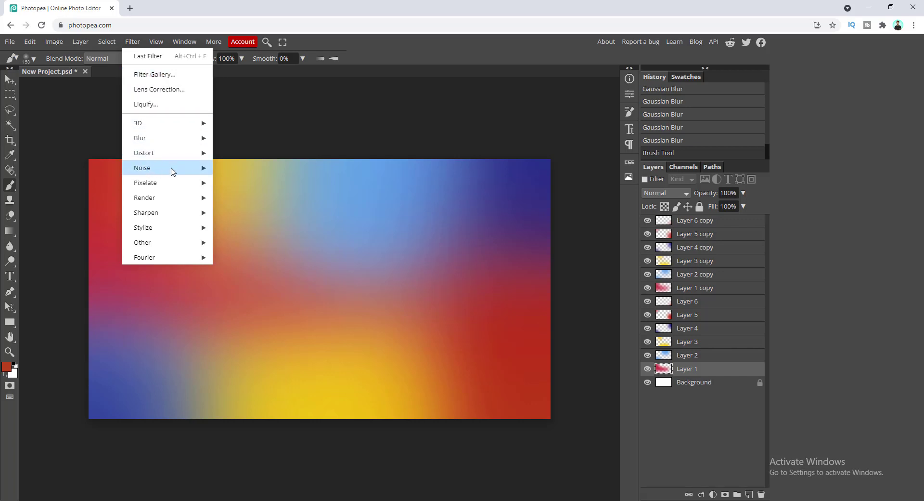
mouse_move(157, 169)
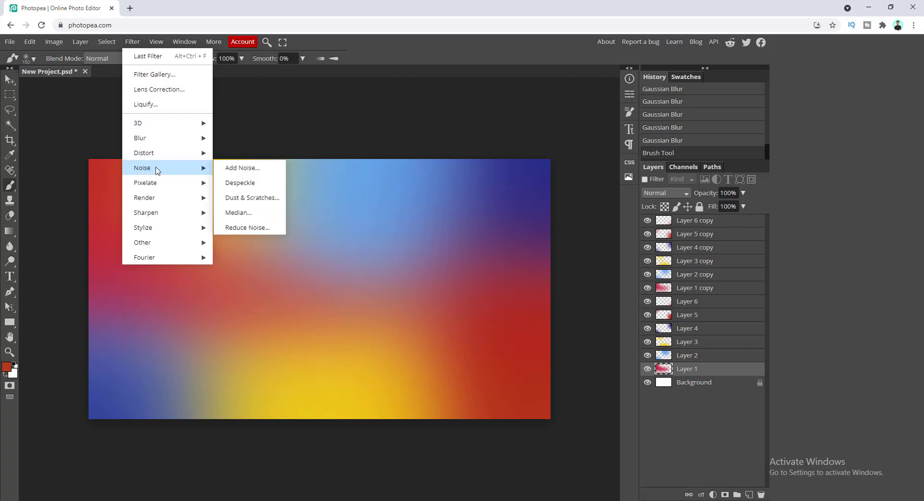
click(232, 168)
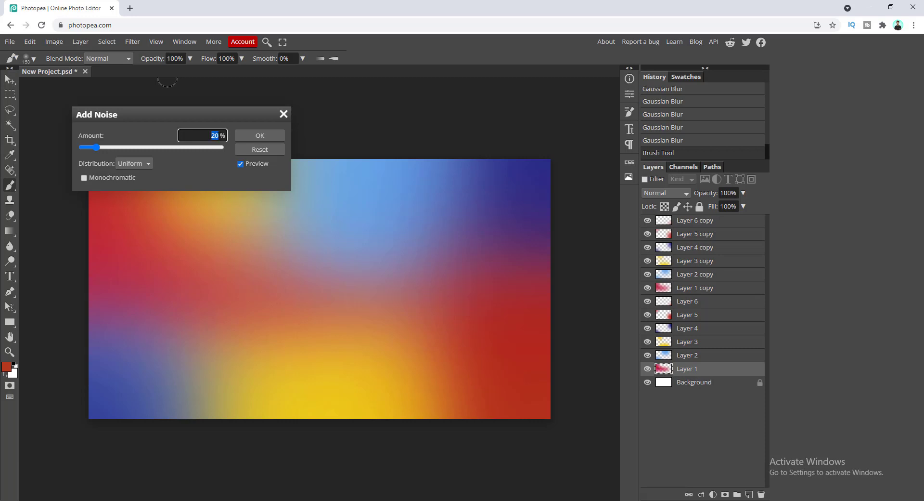
click(251, 135)
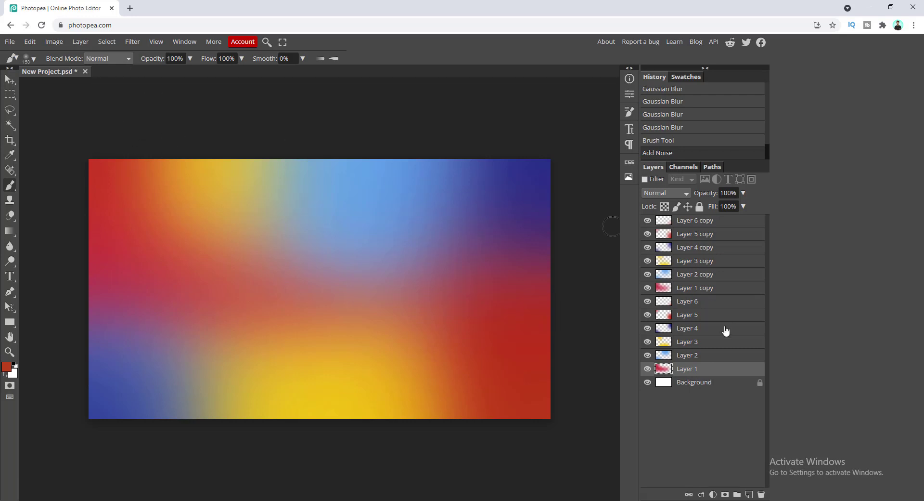
- Repeat the Add Noise filter on each remaining gradient layer up to the top copy
click(700, 355)
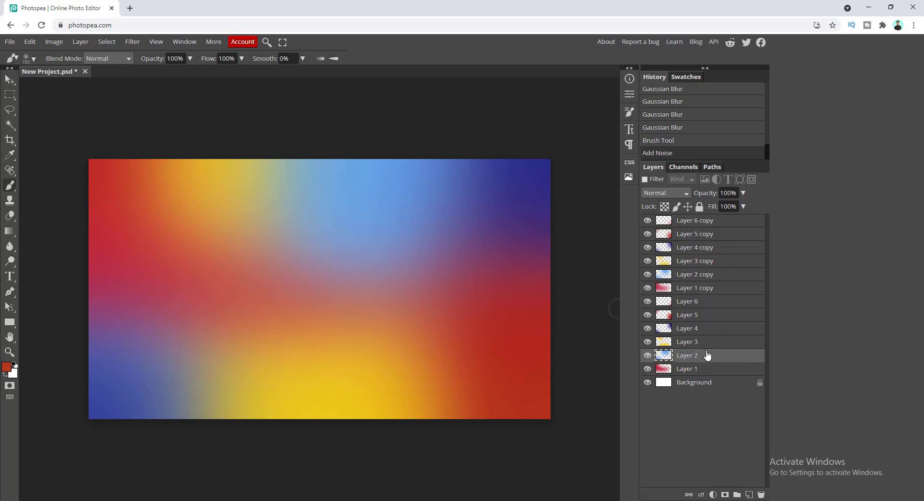
key(ctrl+f)
key(alt+bracketright)
key(ctrl+f)
key(ctrl+f)
key(alt+bracketright)
key(alt+bracketright)
key(ctrl+f)
key(alt+bracketright)
key(alt+bracketright)
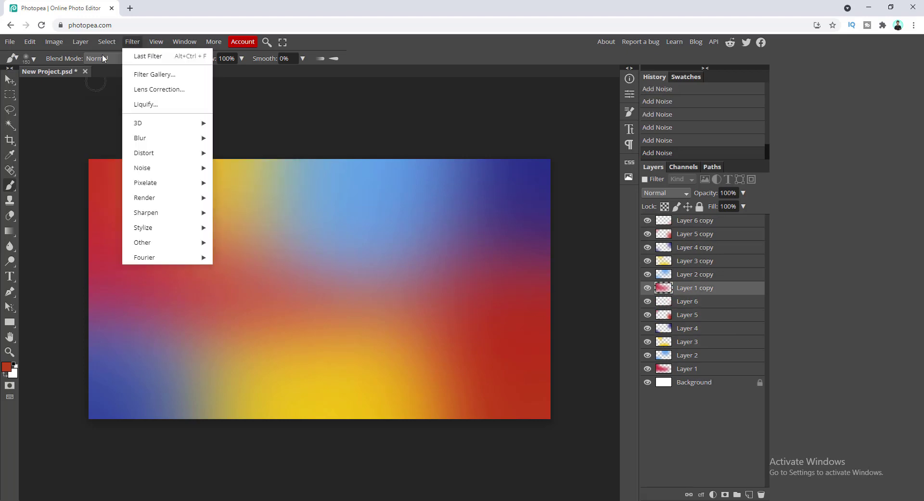
key(ctrl+f)
key(alt+bracketright)
key(ctrl+f)
key(alt+bracketright)
key(alt+bracketright)
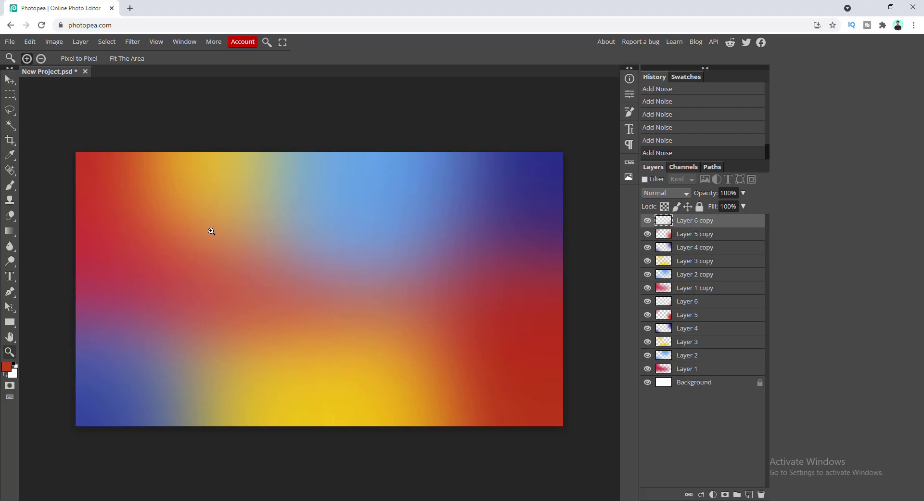
- Zoom in on the red, orange and yellow area to check the grain, then zoom out
drag(244, 198, 269, 254)
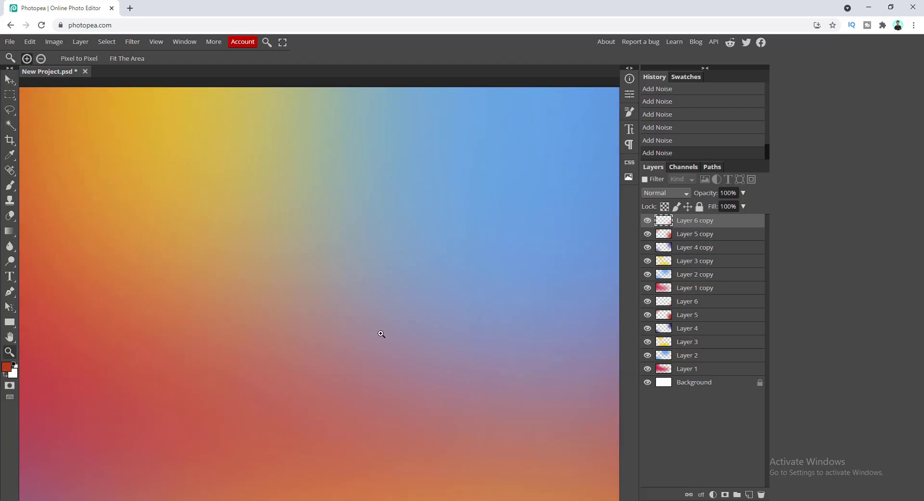
drag(368, 357, 224, 289)
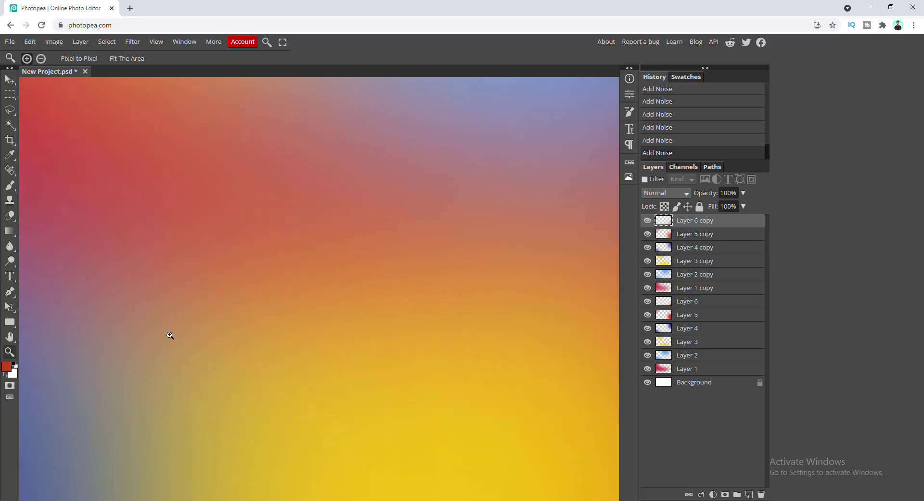
scroll(334, 326, down, 5)
drag(334, 326, 344, 333)
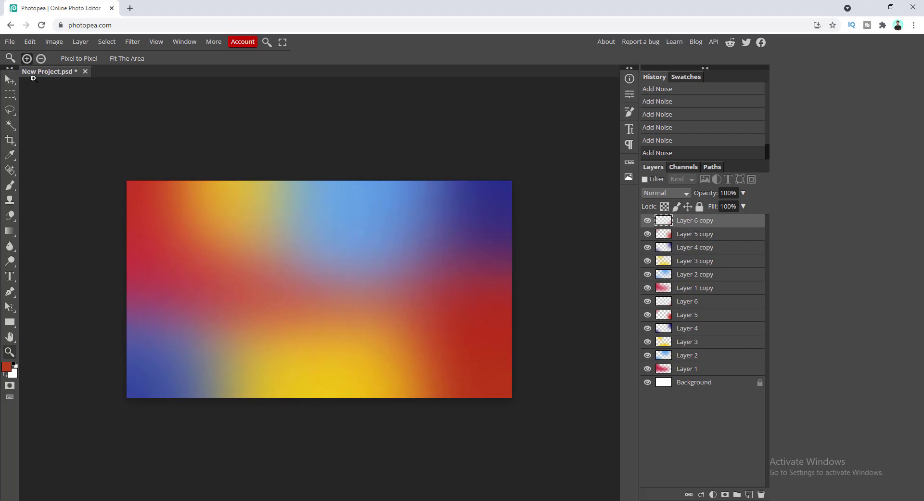
click(9, 41)
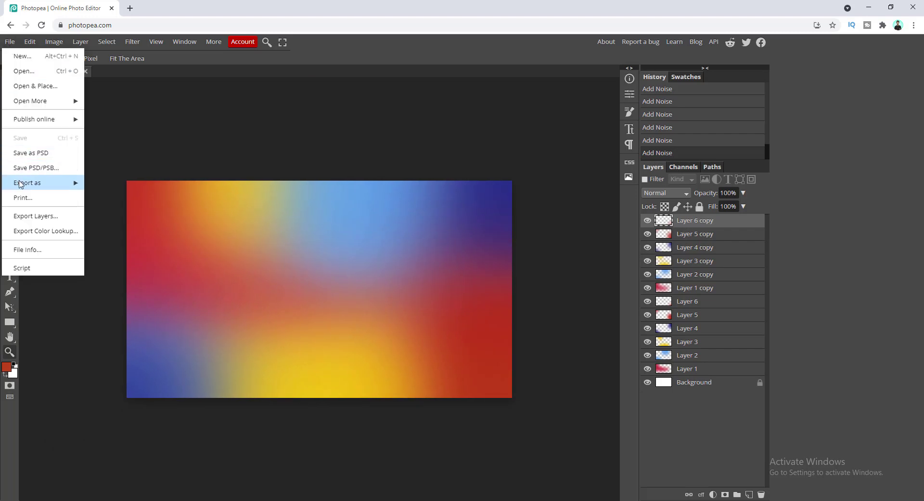
- Export the gradient as a 1920×1080 JPG at 100% quality, saved as New Project (7).jpg
mouse_move(20, 184)
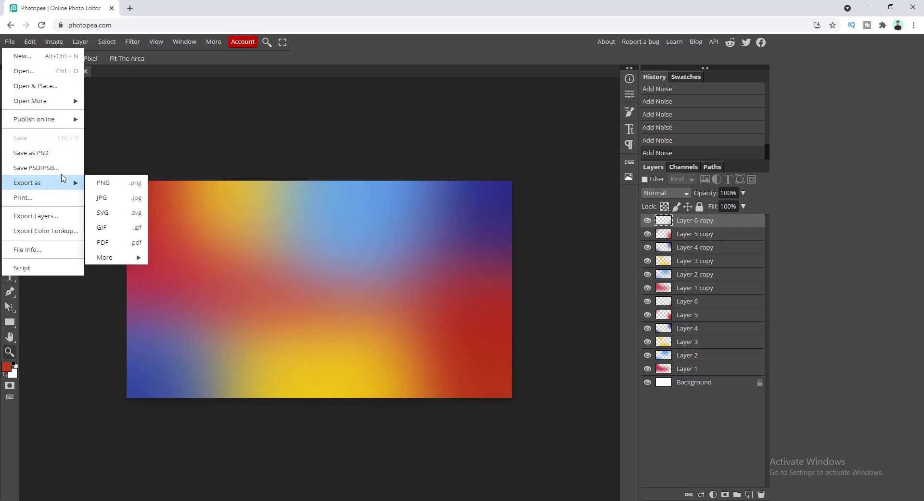
click(108, 203)
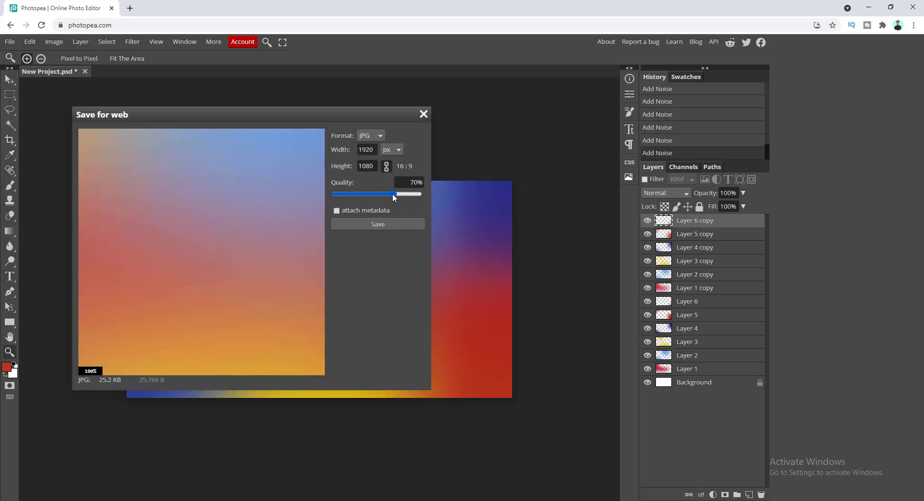
drag(424, 199, 418, 196)
click(361, 224)
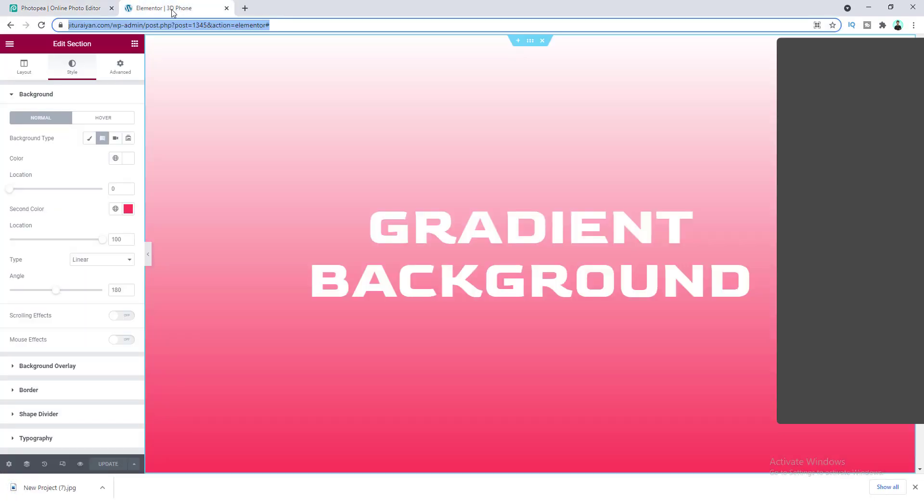
- Set the Elementor section Background Type to Classic and upload New-Project-7.jpg to the media library
click(172, 10)
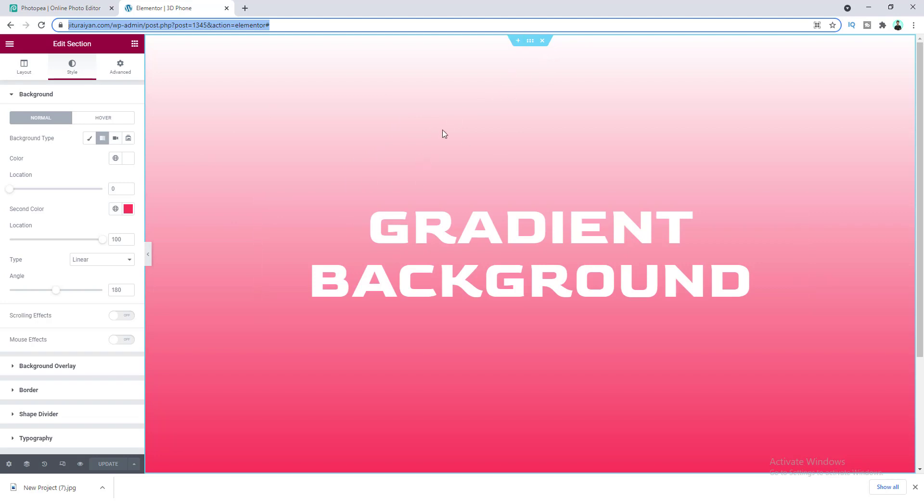
click(530, 44)
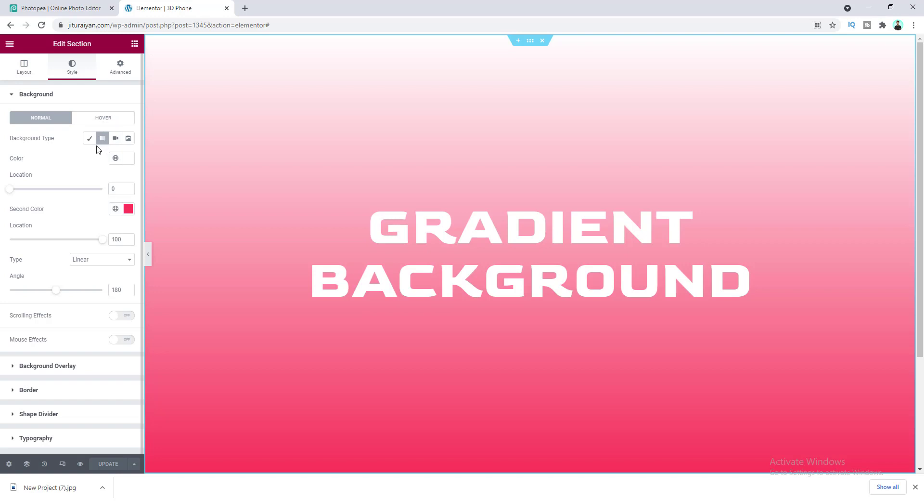
click(89, 140)
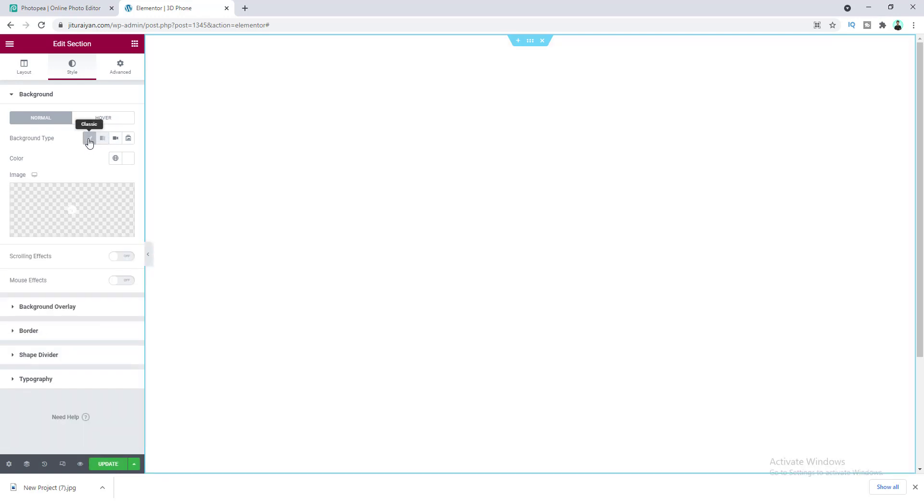
click(62, 204)
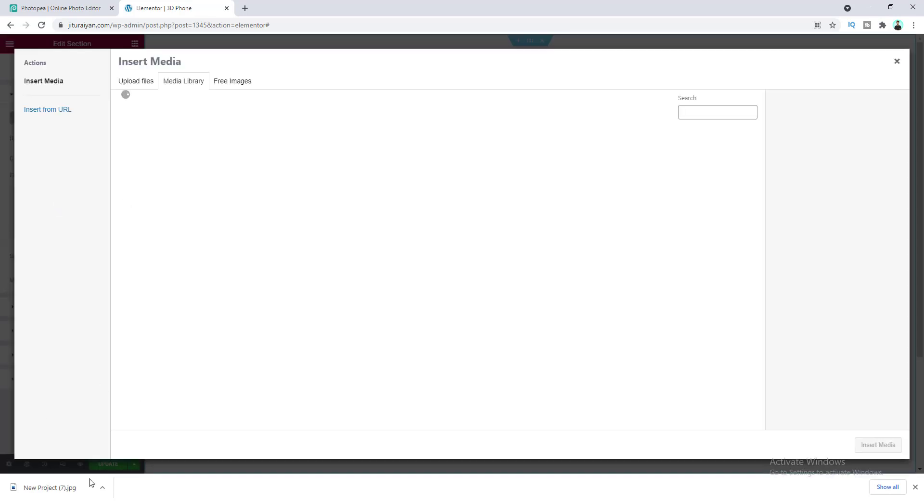
drag(68, 487, 196, 329)
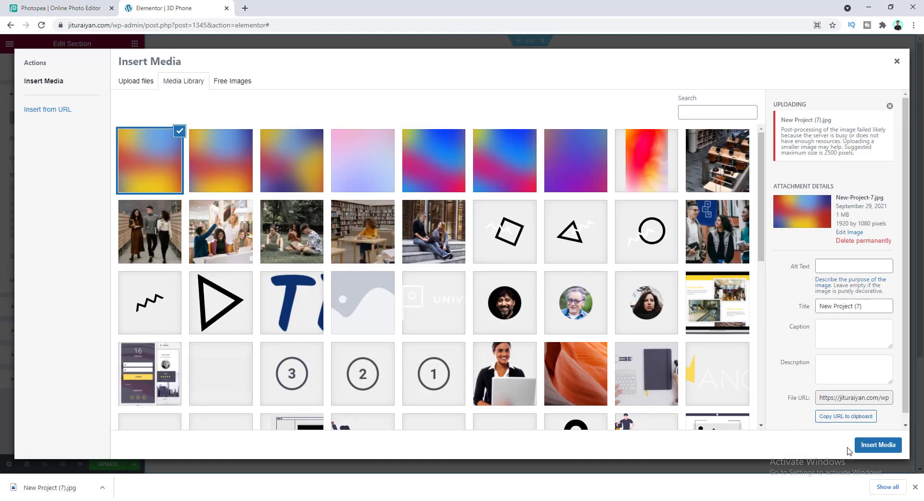
- Insert the gradient image as background with Center Center position and Cover size, then update the page
click(866, 451)
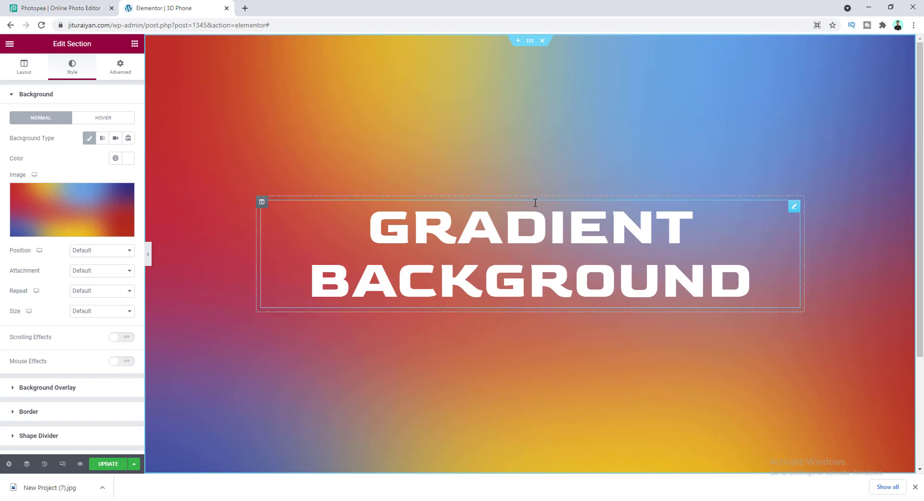
click(101, 252)
click(88, 268)
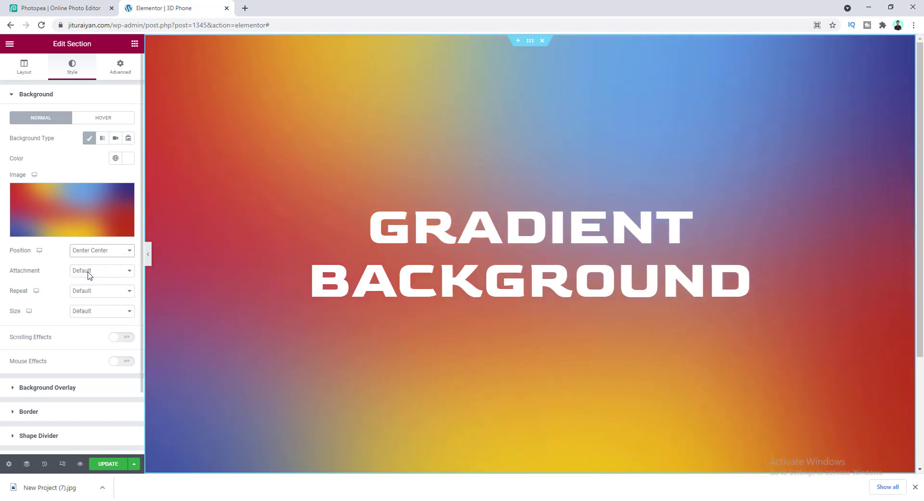
click(94, 312)
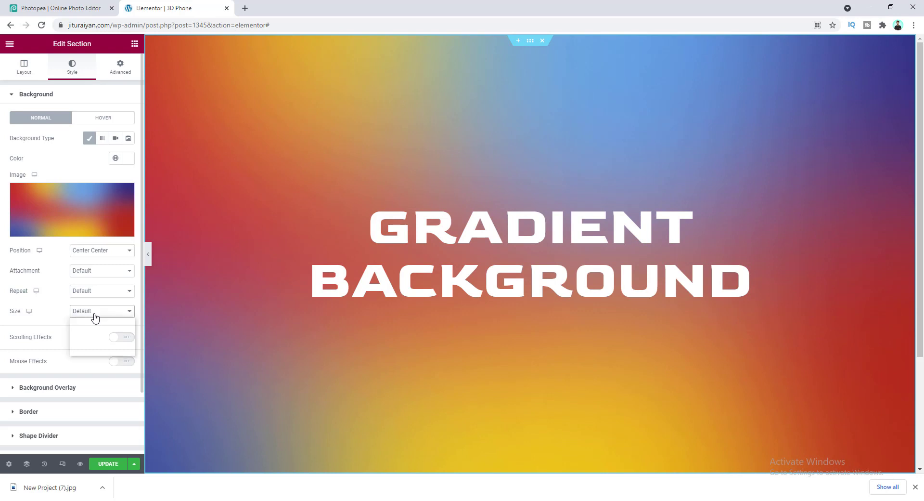
click(98, 337)
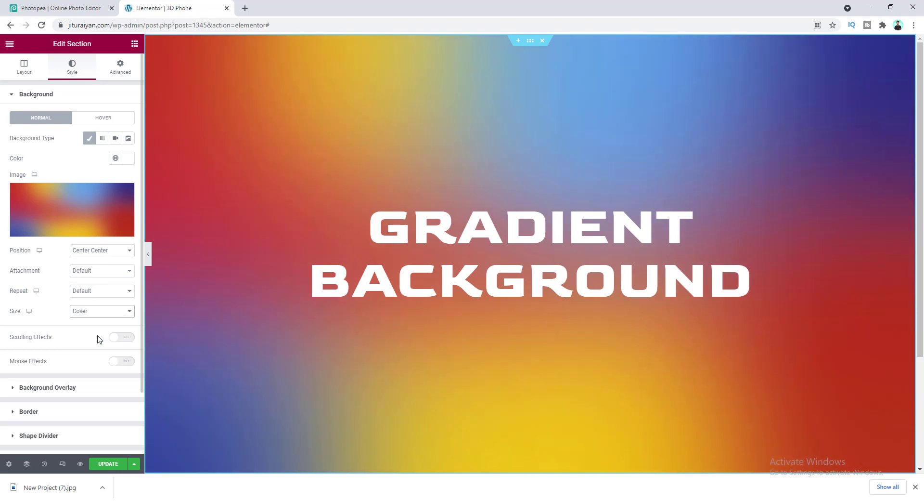
click(104, 464)
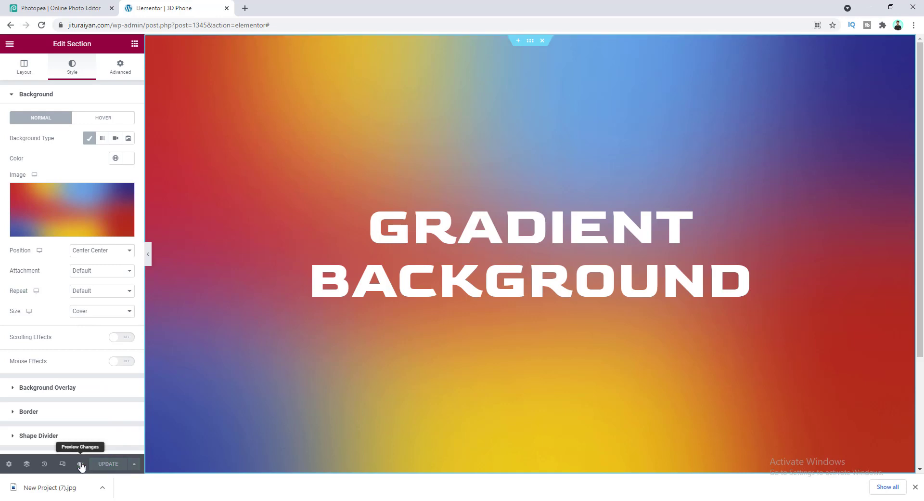
- Preview the 3D Phone page showing GRADIENT BACKGROUND over the blurred gradient image
click(80, 464)
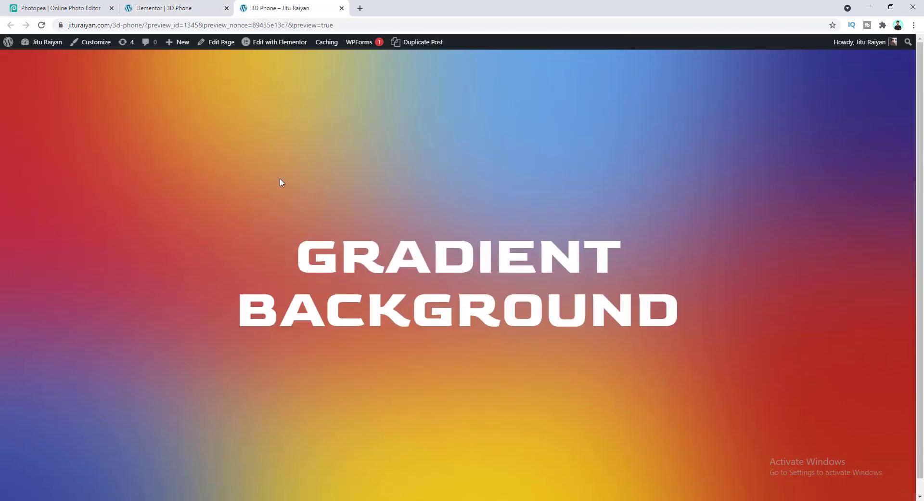
scroll(408, 272, down, 1)
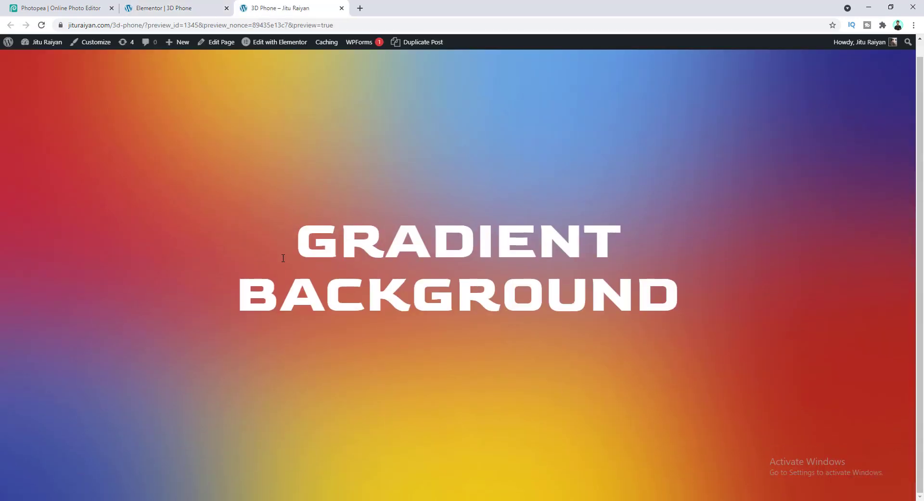
scroll(510, 318, up, 1)
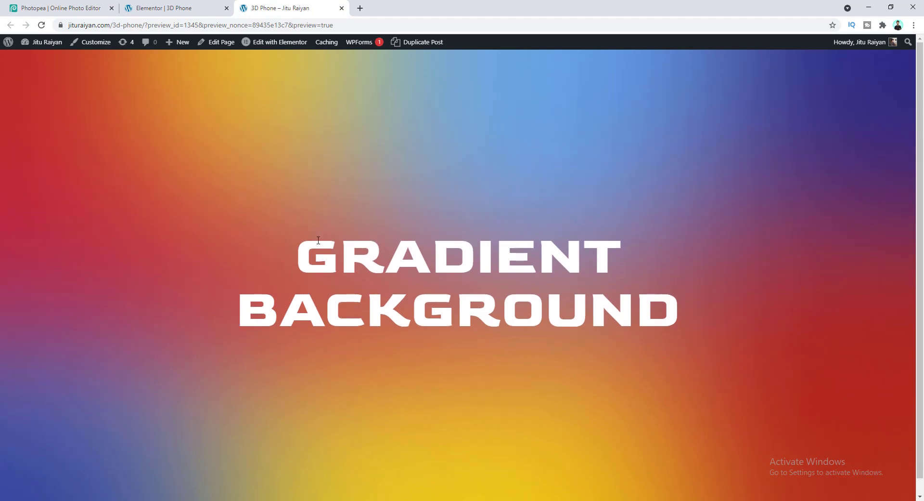